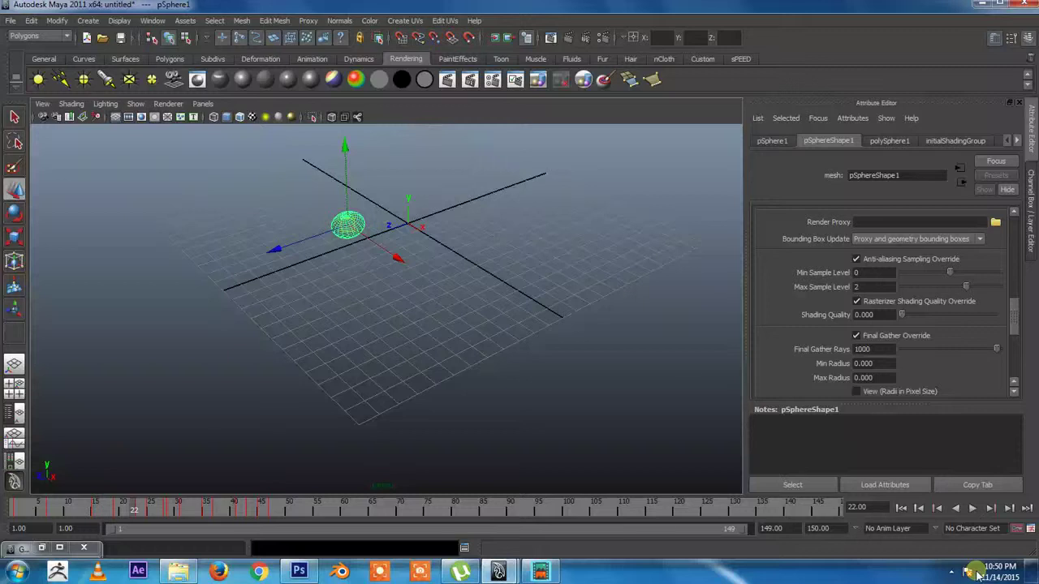
- Scrub the sphere animation, switch the shelf to Surfaces, and open Create > Polygon Primitives
{"action": "mouse_move", "coordinate": [528, 339]}
{"action": "middle_mouse_down", "text": "alt"}
{"action": "mouse_move", "coordinate": [536, 382]}
{"action": "mouse_move", "coordinate": [493, 360]}
{"action": "mouse_move", "coordinate": [479, 374]}
{"action": "middle_mouse_up", "text": "alt"}
{"action": "mouse_move", "coordinate": [134, 503]}
{"action": "left_mouse_down"}
{"action": "mouse_move", "coordinate": [40, 505]}
{"action": "mouse_move", "coordinate": [300, 503]}
{"action": "mouse_move", "coordinate": [18, 504]}
{"action": "mouse_move", "coordinate": [329, 507]}
{"action": "mouse_move", "coordinate": [17, 507]}
{"action": "left_mouse_up"}
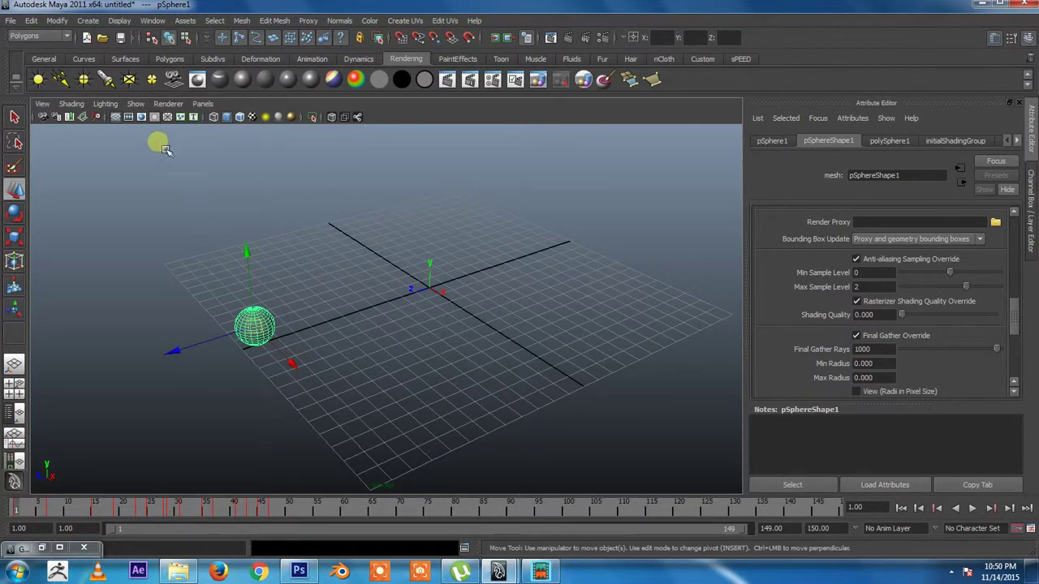
{"action": "left_click", "coordinate": [126, 60]}
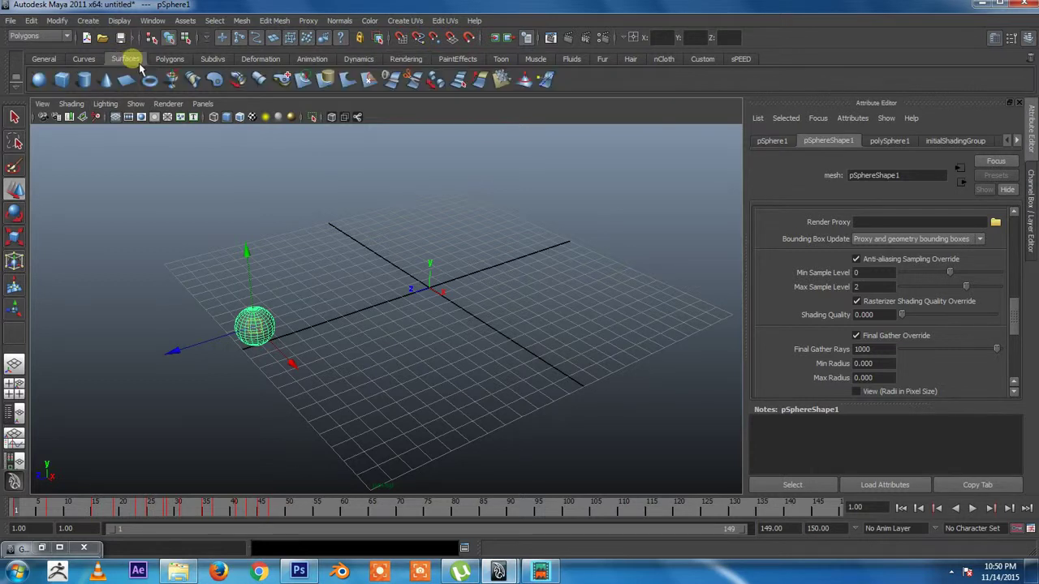
{"action": "left_click", "coordinate": [128, 22]}
{"action": "mouse_move", "coordinate": [118, 52]}
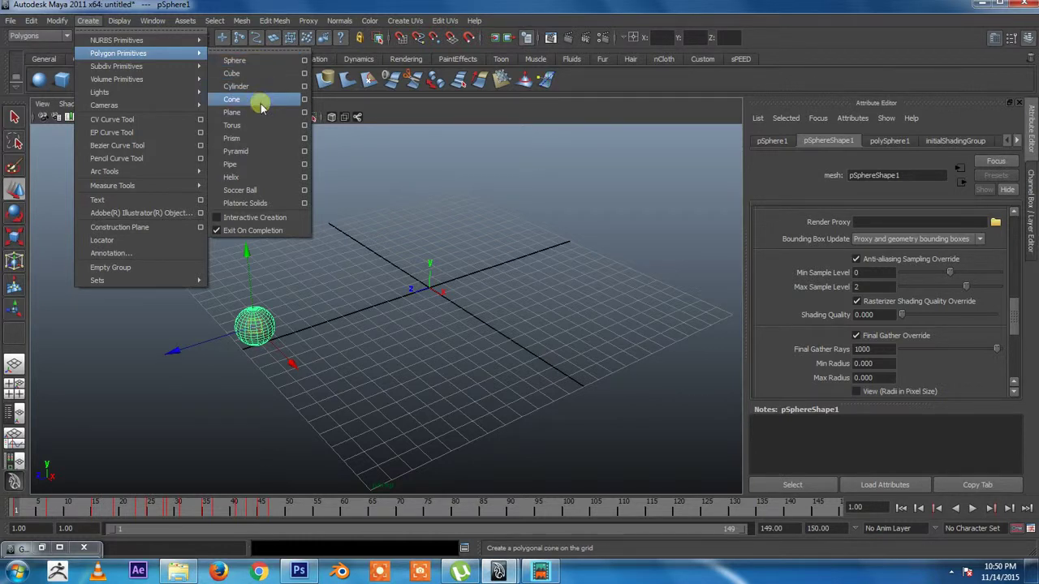
- Create a polygon plane and scale it uniformly to about 25.87 as a floor under the sphere
{"action": "left_click", "coordinate": [258, 111]}
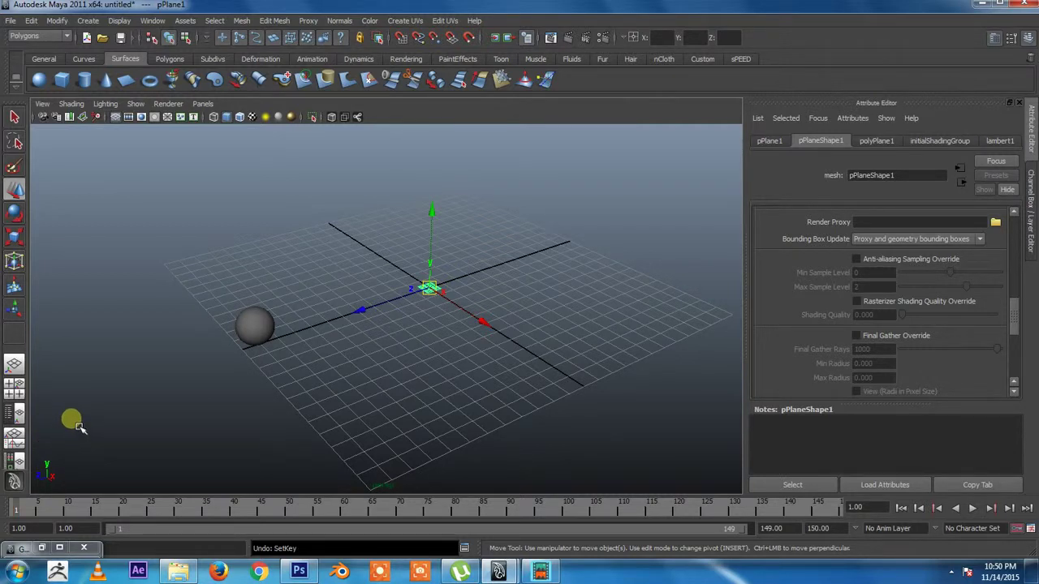
{"action": "key", "text": "r"}
{"action": "left_click_drag", "start_coordinate": [437, 293], "coordinate": [717, 414]}
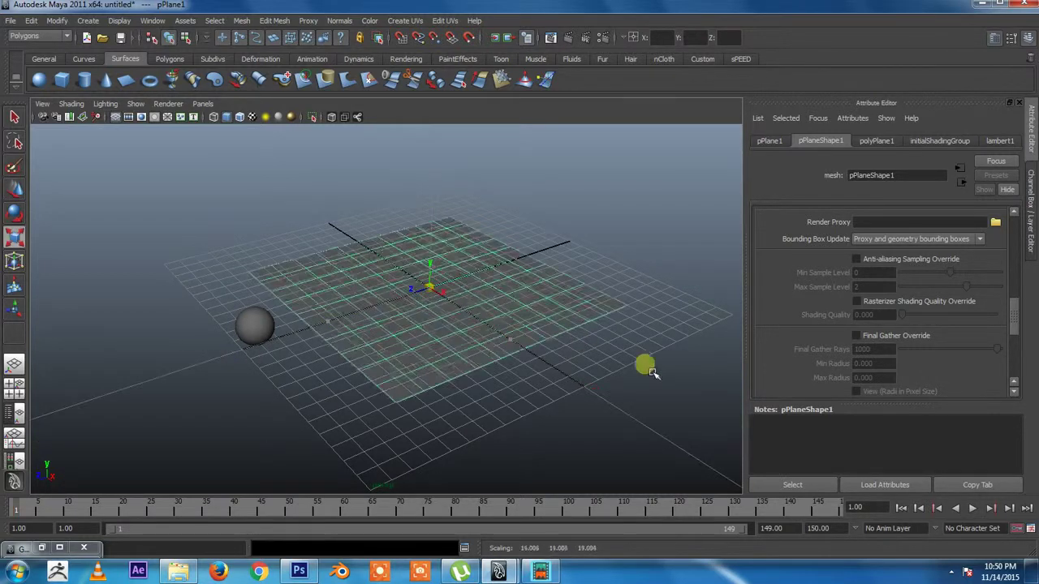
{"action": "mouse_move", "coordinate": [141, 512]}
{"action": "left_mouse_down"}
{"action": "mouse_move", "coordinate": [241, 512]}
{"action": "mouse_move", "coordinate": [174, 512]}
{"action": "left_mouse_up"}
{"action": "left_click_drag", "start_coordinate": [332, 379], "coordinate": [269, 332], "text": "alt"}
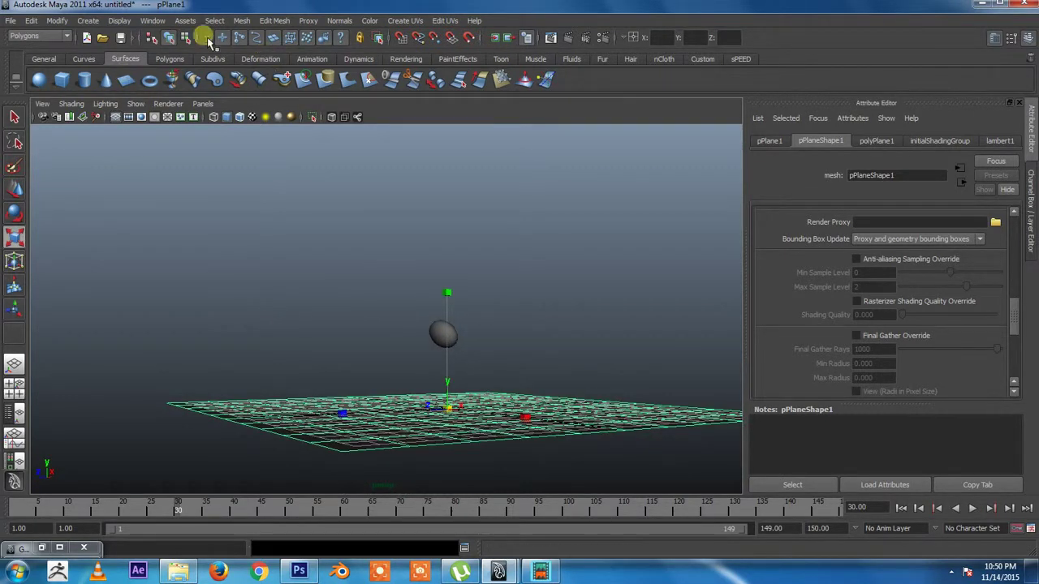
- With the Move tool, raise the ground plane slightly along Y
{"action": "left_click", "coordinate": [87, 61]}
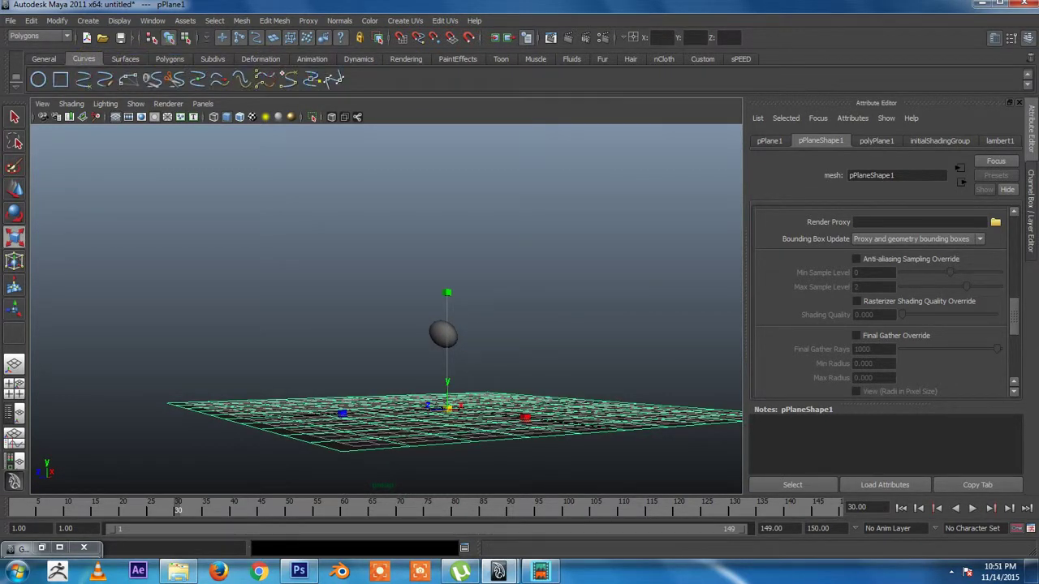
{"action": "left_click", "coordinate": [14, 117]}
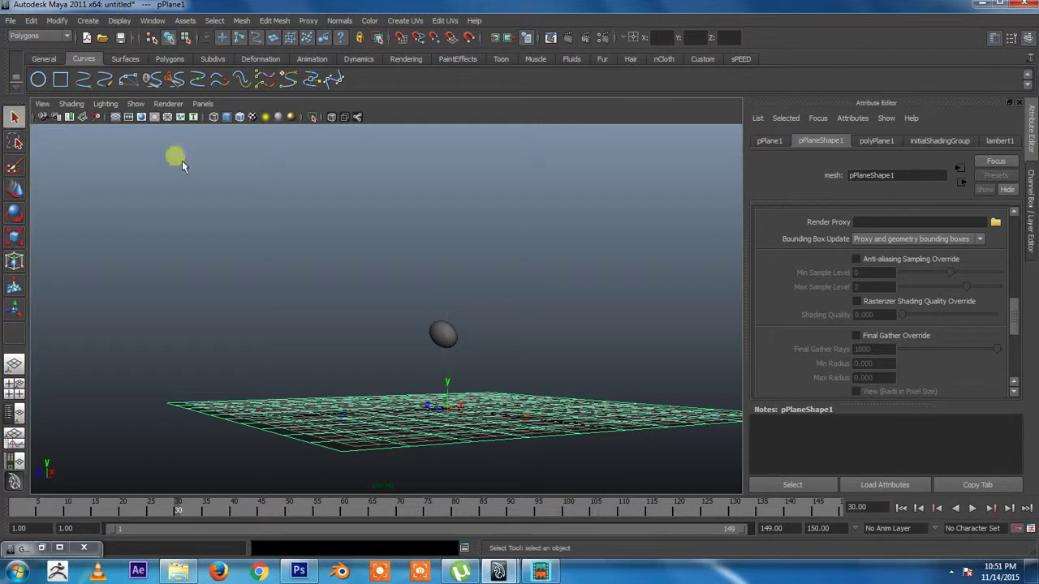
{"action": "left_click", "coordinate": [15, 192]}
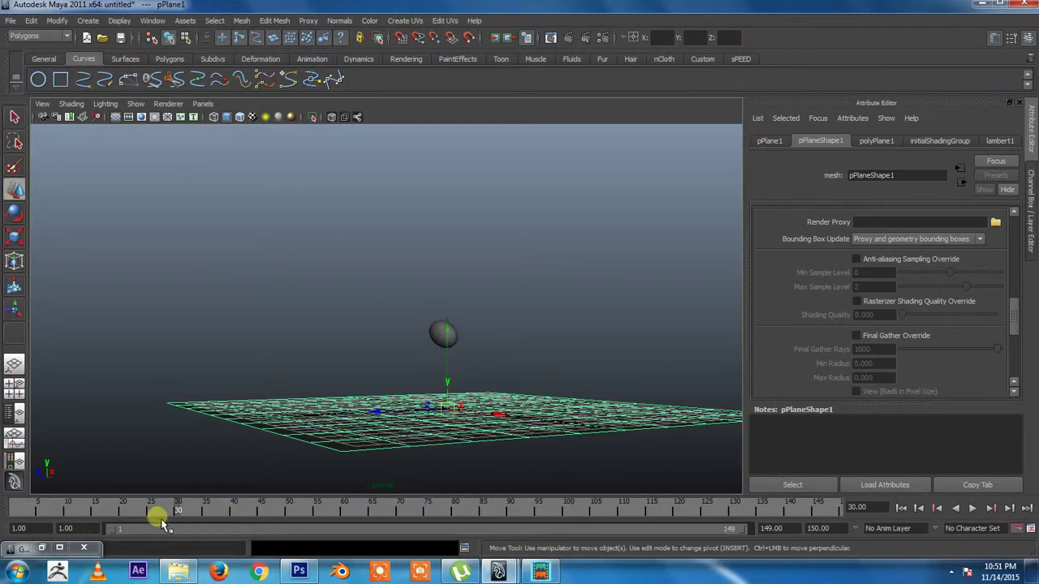
{"action": "left_click_drag", "start_coordinate": [99, 526], "coordinate": [20, 526]}
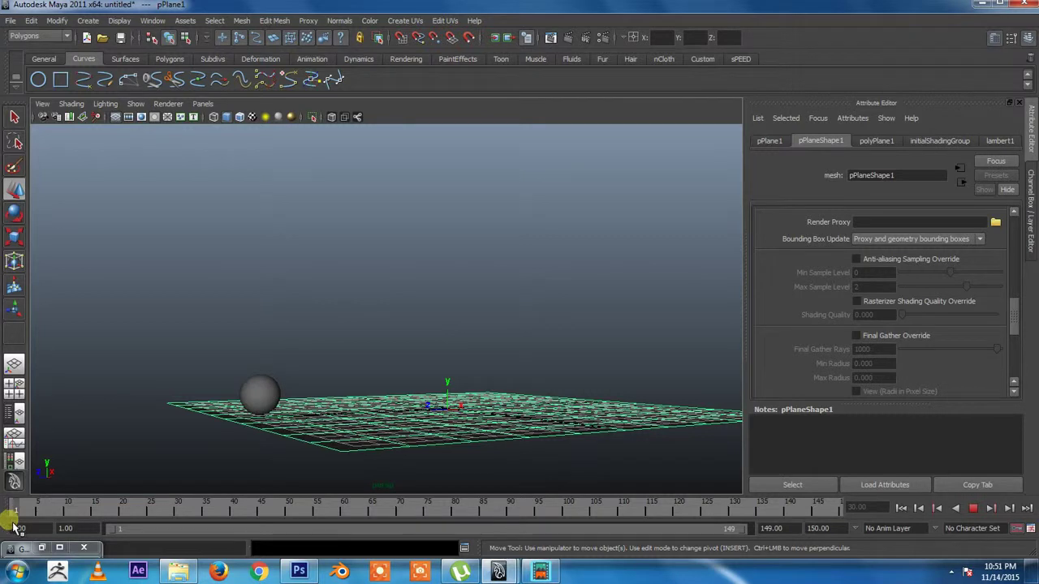
{"action": "left_click_drag", "start_coordinate": [436, 452], "coordinate": [436, 447], "text": "alt"}
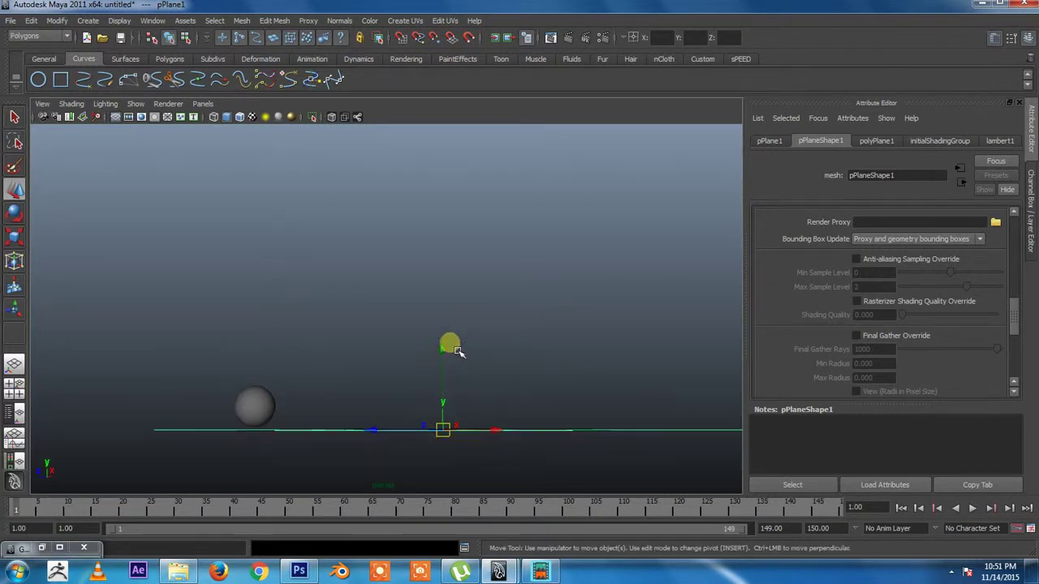
{"action": "left_click_drag", "start_coordinate": [458, 352], "coordinate": [446, 362]}
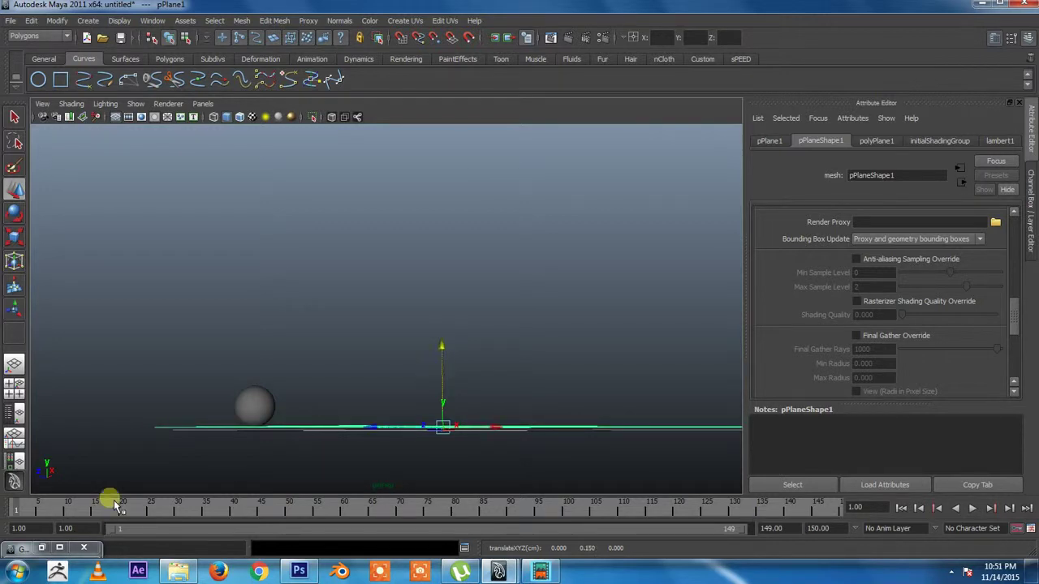
{"action": "left_click_drag", "start_coordinate": [217, 513], "coordinate": [18, 576]}
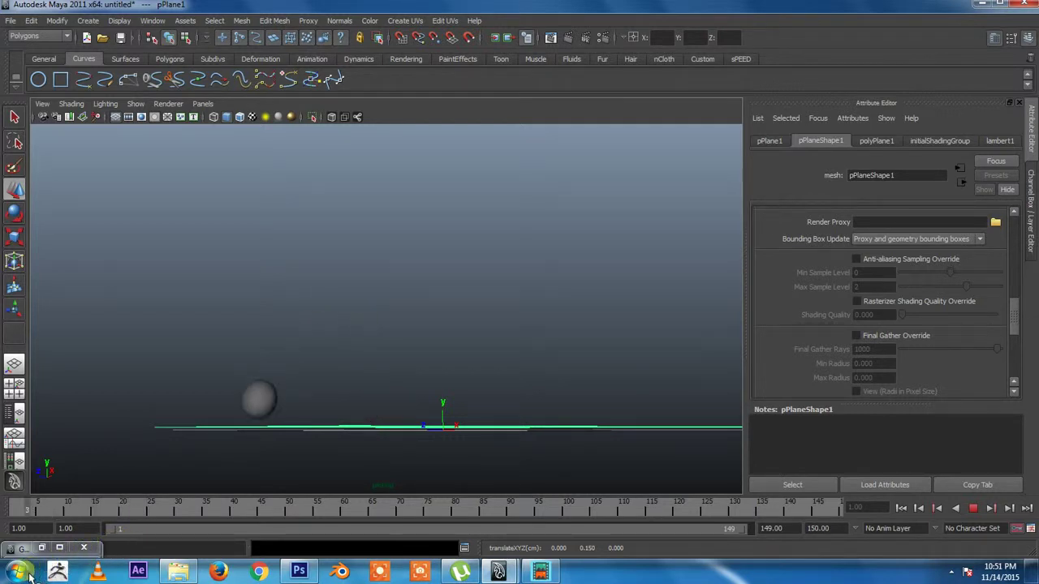
- Fine-tune the plane's height, settling it at Y 0.262
{"action": "left_click", "coordinate": [276, 458]}
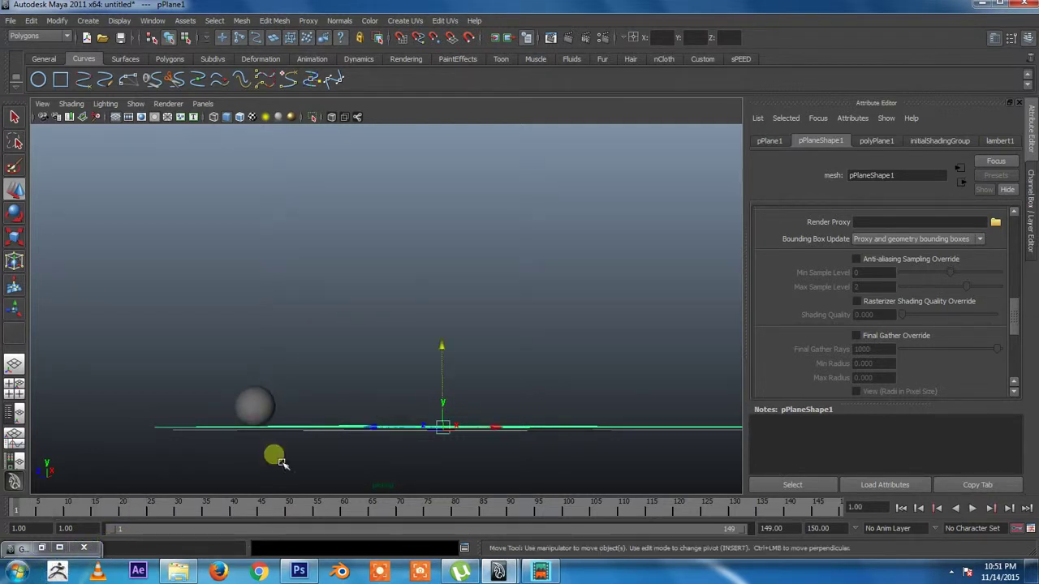
{"action": "left_click_drag", "start_coordinate": [452, 354], "coordinate": [451, 350]}
{"action": "mouse_move", "coordinate": [166, 514]}
{"action": "left_mouse_down"}
{"action": "mouse_move", "coordinate": [273, 511]}
{"action": "mouse_move", "coordinate": [243, 510]}
{"action": "mouse_move", "coordinate": [260, 514]}
{"action": "left_mouse_up"}
{"action": "left_click", "coordinate": [427, 356]}
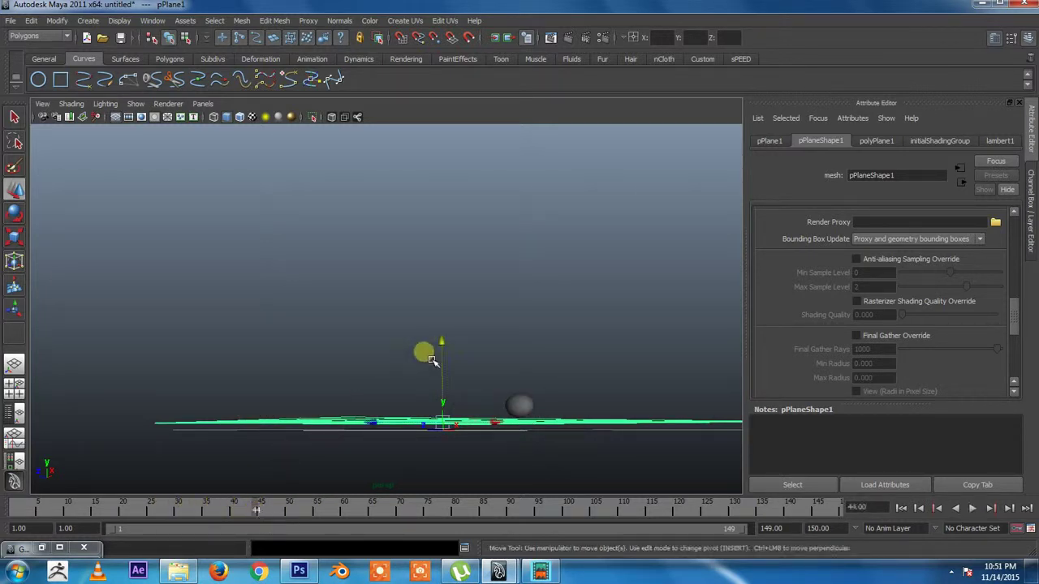
{"action": "left_click_drag", "start_coordinate": [449, 347], "coordinate": [448, 350]}
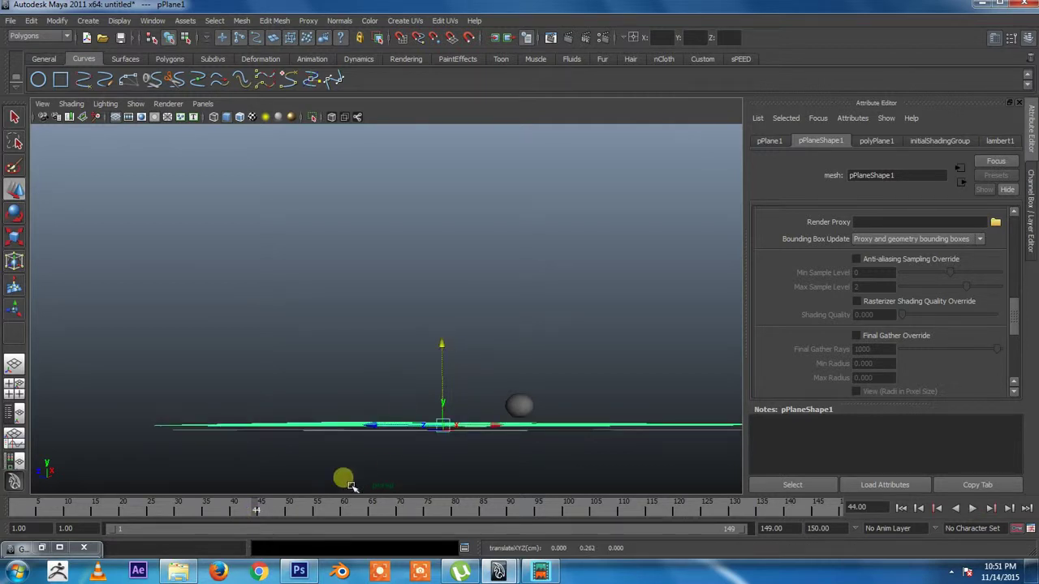
- Play back and scrub the animation to check the sphere lands on the plane
{"action": "key", "text": "alt+v"}
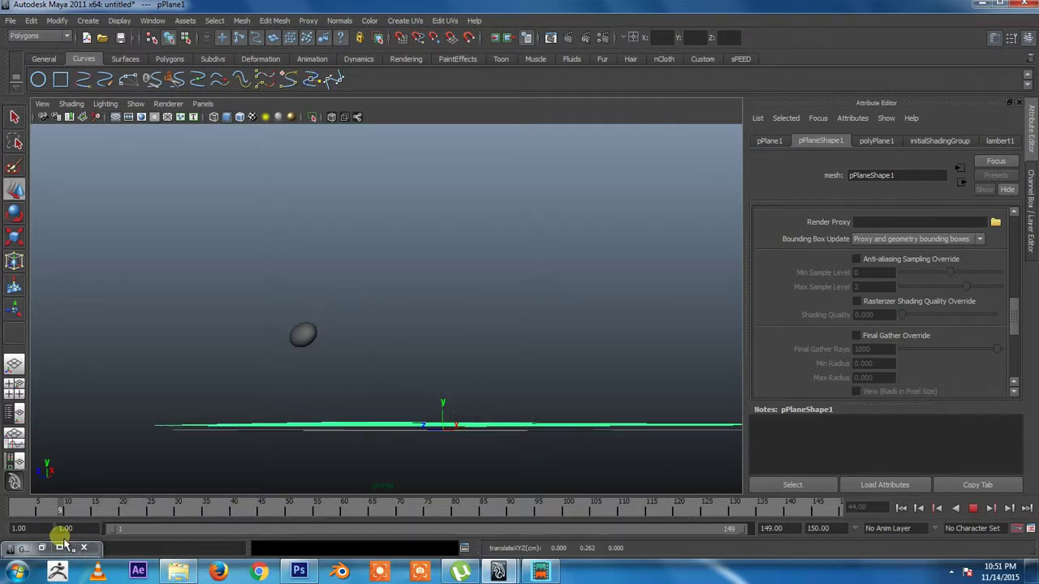
{"action": "left_click", "coordinate": [78, 528]}
{"action": "mouse_move", "coordinate": [80, 526]}
{"action": "left_mouse_down"}
{"action": "mouse_move", "coordinate": [272, 519]}
{"action": "mouse_move", "coordinate": [125, 536]}
{"action": "left_mouse_up"}
{"action": "mouse_move", "coordinate": [482, 406]}
{"action": "left_mouse_down", "text": "alt"}
{"action": "mouse_move", "coordinate": [484, 444]}
{"action": "mouse_move", "coordinate": [459, 352]}
{"action": "mouse_move", "coordinate": [476, 320]}
{"action": "left_mouse_up", "text": "alt"}
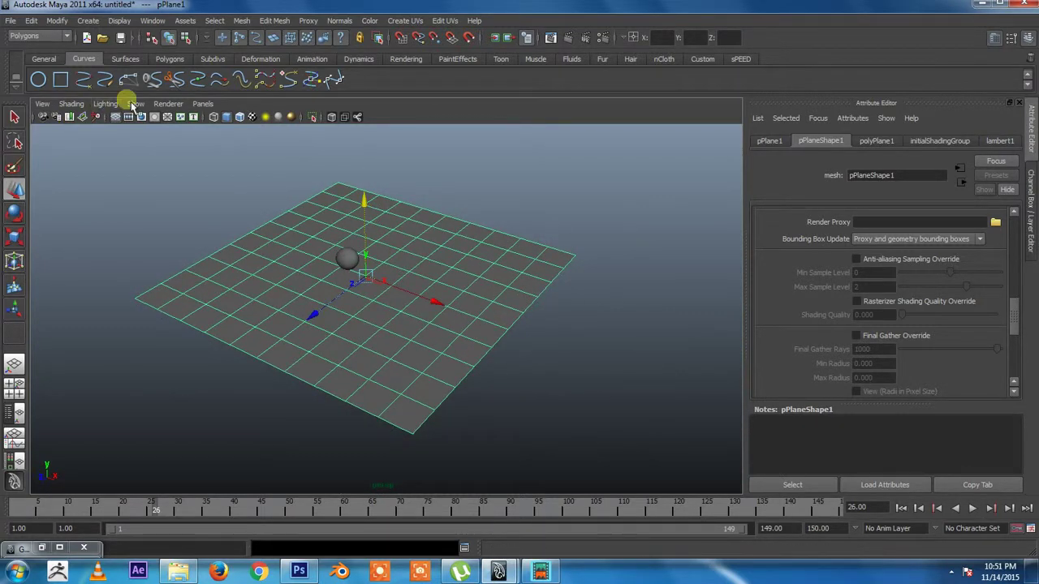
{"action": "left_click", "coordinate": [170, 61]}
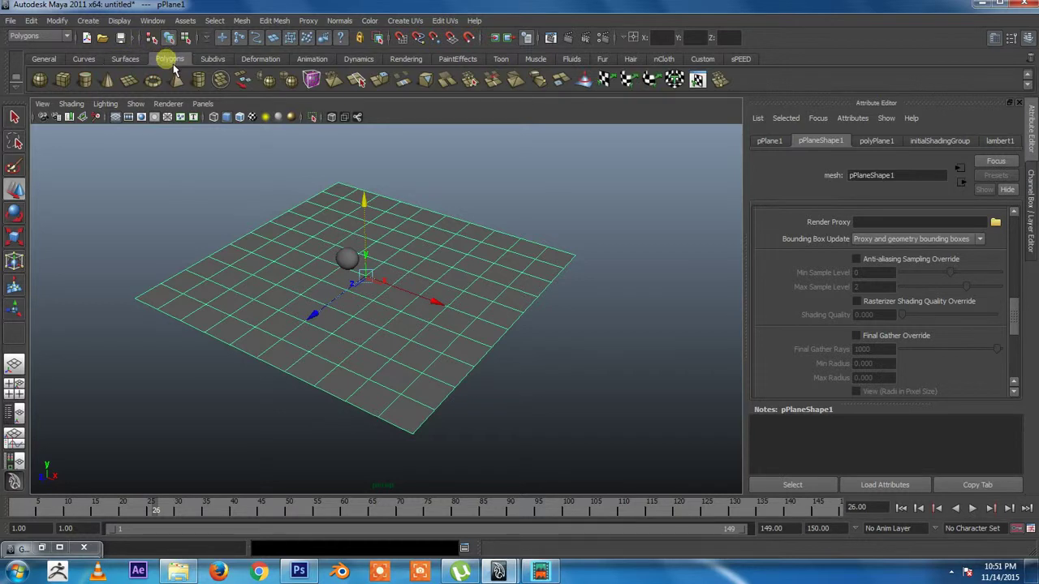
{"action": "left_click", "coordinate": [125, 60]}
{"action": "left_click_drag", "start_coordinate": [476, 199], "coordinate": [390, 221], "text": "alt"}
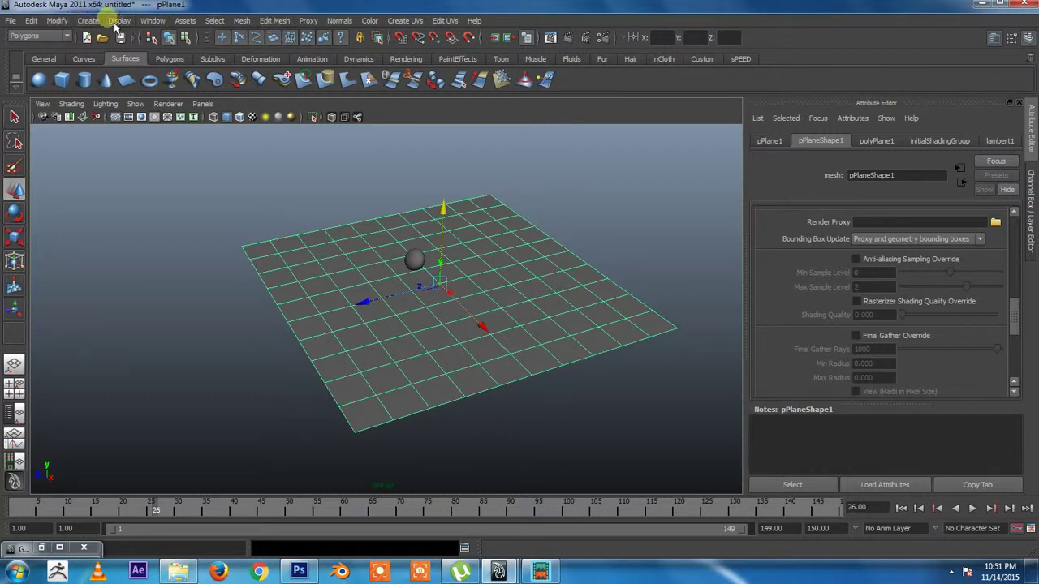
{"action": "left_click", "coordinate": [186, 24]}
{"action": "mouse_move", "coordinate": [152, 20]}
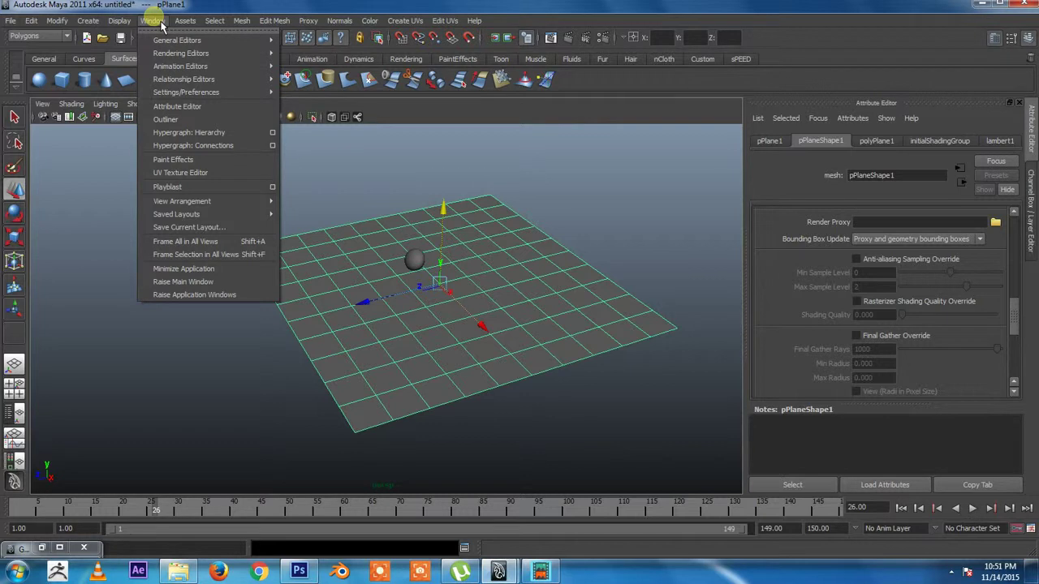
{"action": "mouse_move", "coordinate": [186, 92]}
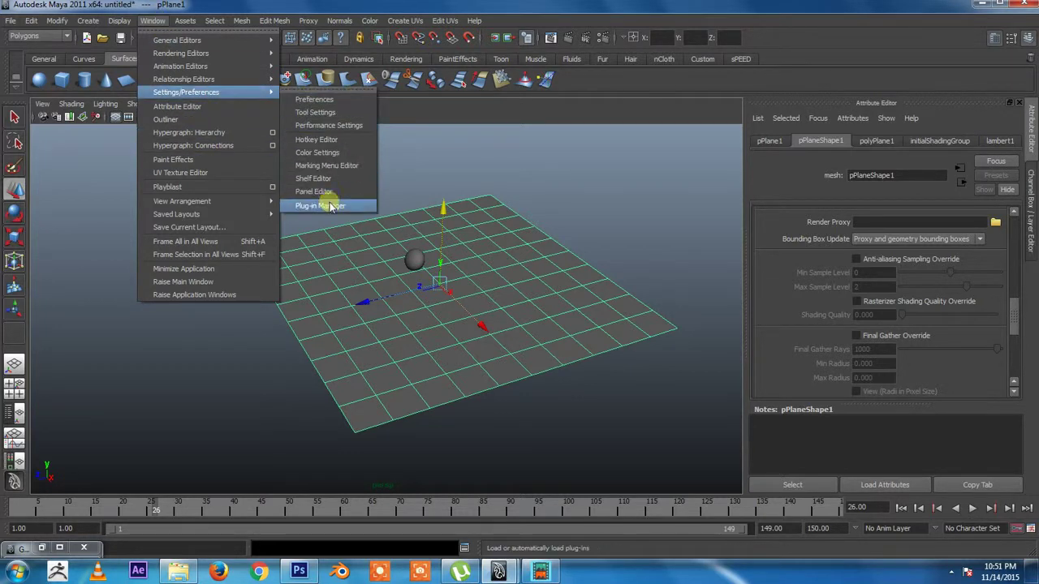
{"action": "left_click", "coordinate": [330, 206]}
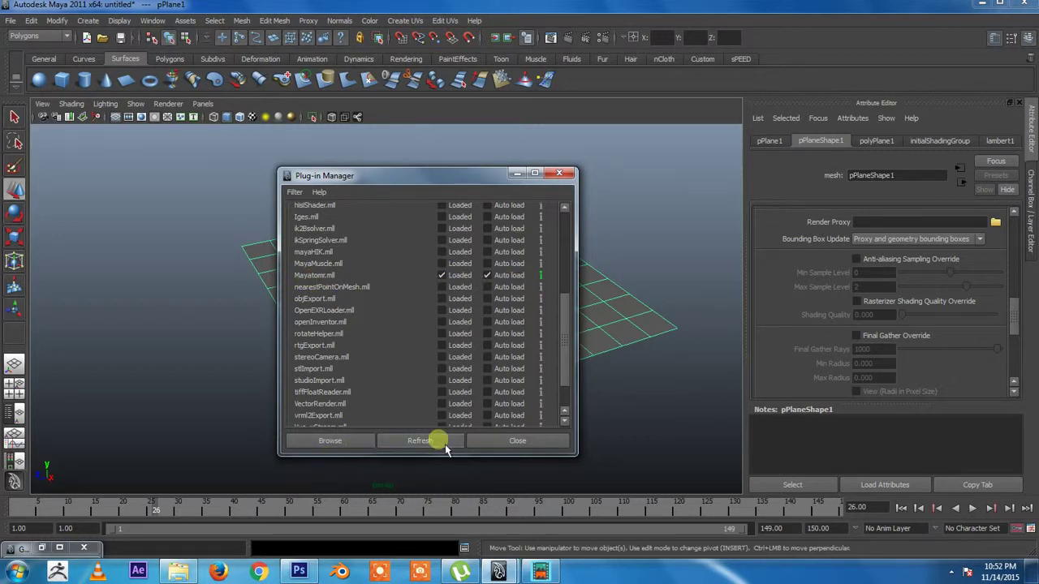
{"action": "left_click", "coordinate": [518, 443]}
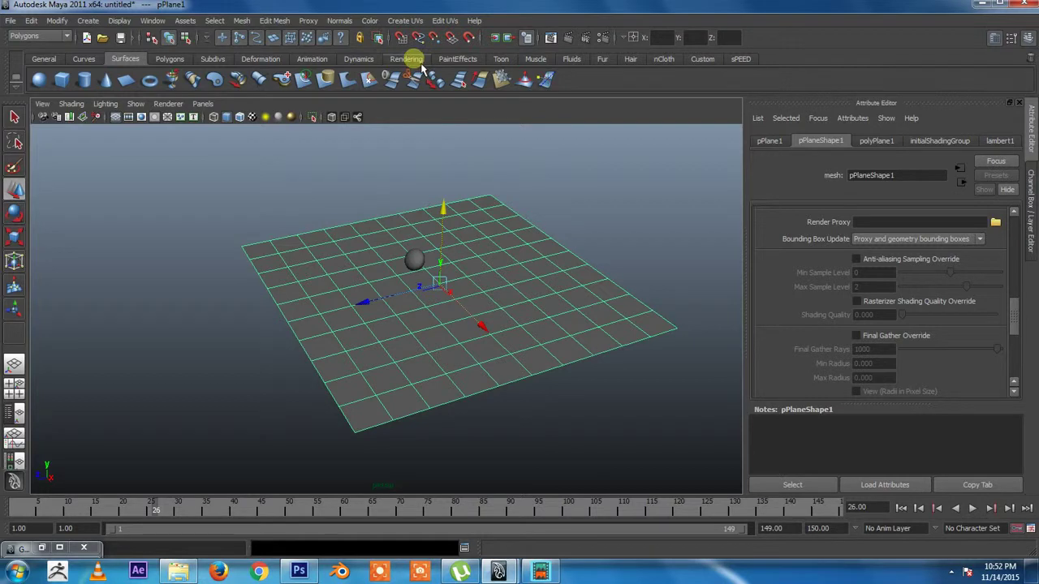
- Set mental ray as the renderer in Render Settings
{"action": "left_click", "coordinate": [409, 59]}
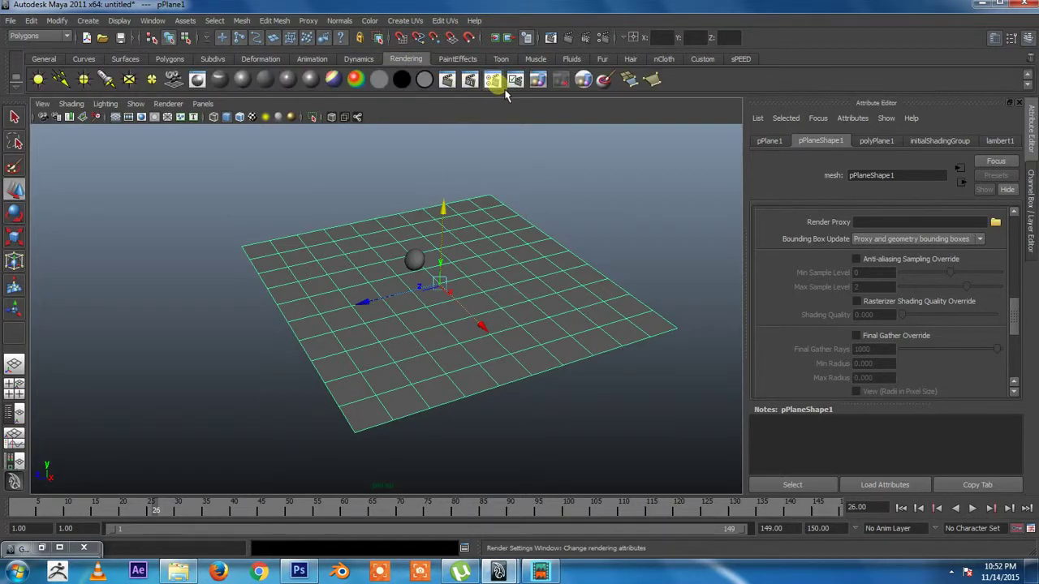
{"action": "left_click", "coordinate": [497, 89]}
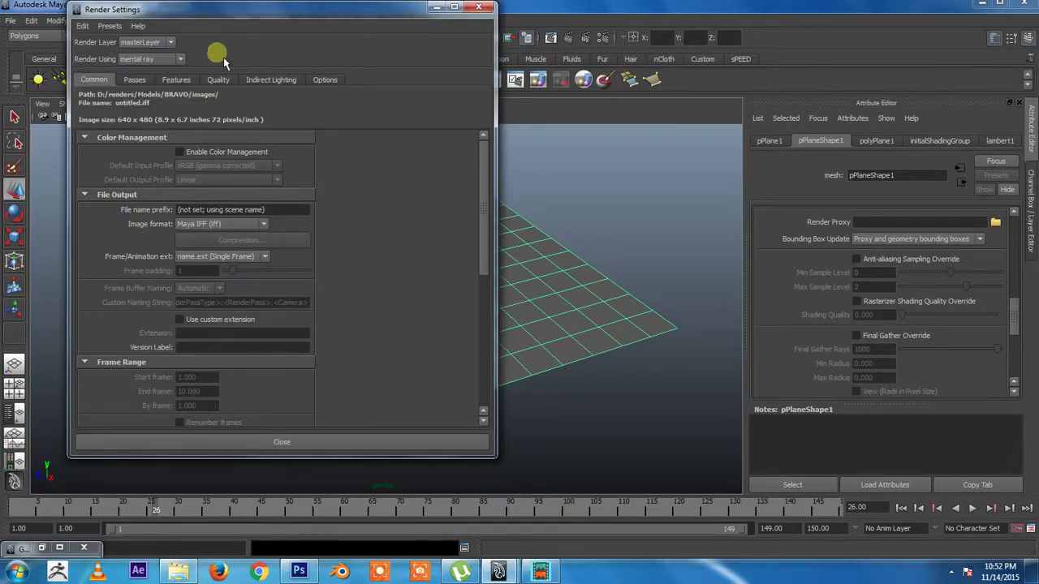
{"action": "left_click", "coordinate": [151, 60]}
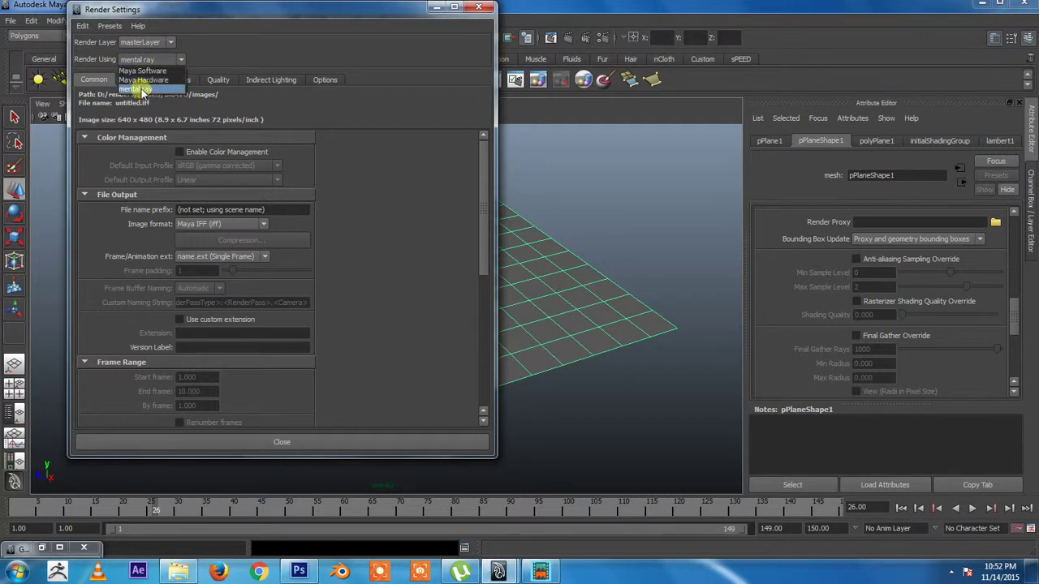
{"action": "left_click", "coordinate": [143, 89]}
{"action": "left_click", "coordinate": [488, 9]}
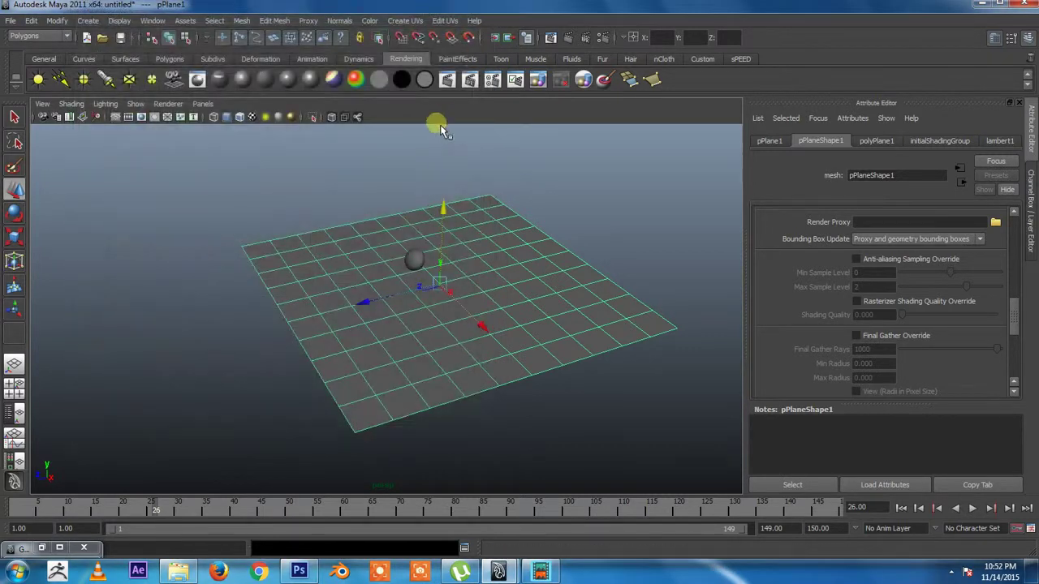
- Test-render the current frame, then tumble and dolly the camera closer to the plane
{"action": "left_click", "coordinate": [451, 81]}
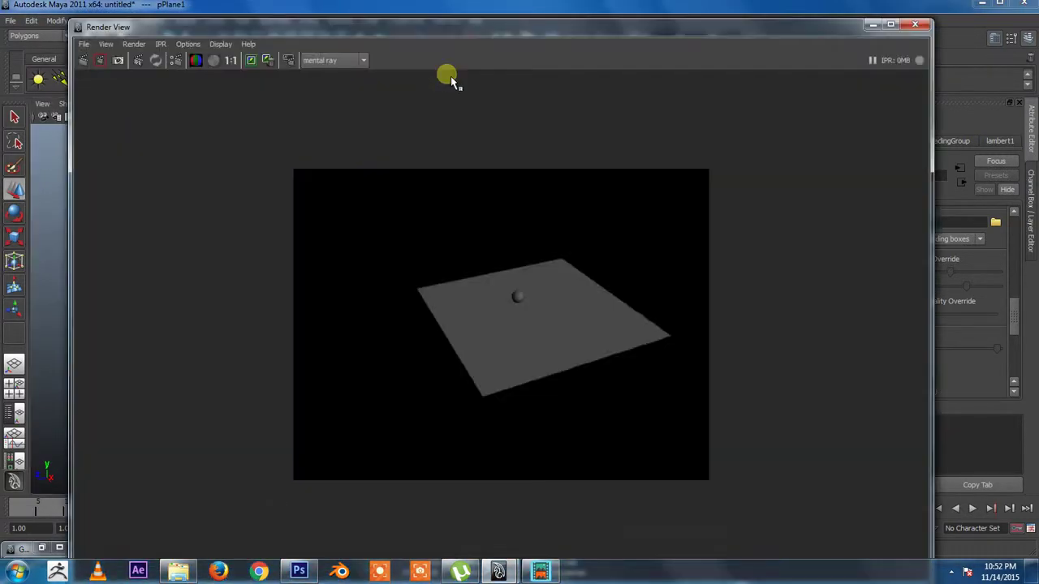
{"action": "left_click", "coordinate": [911, 31]}
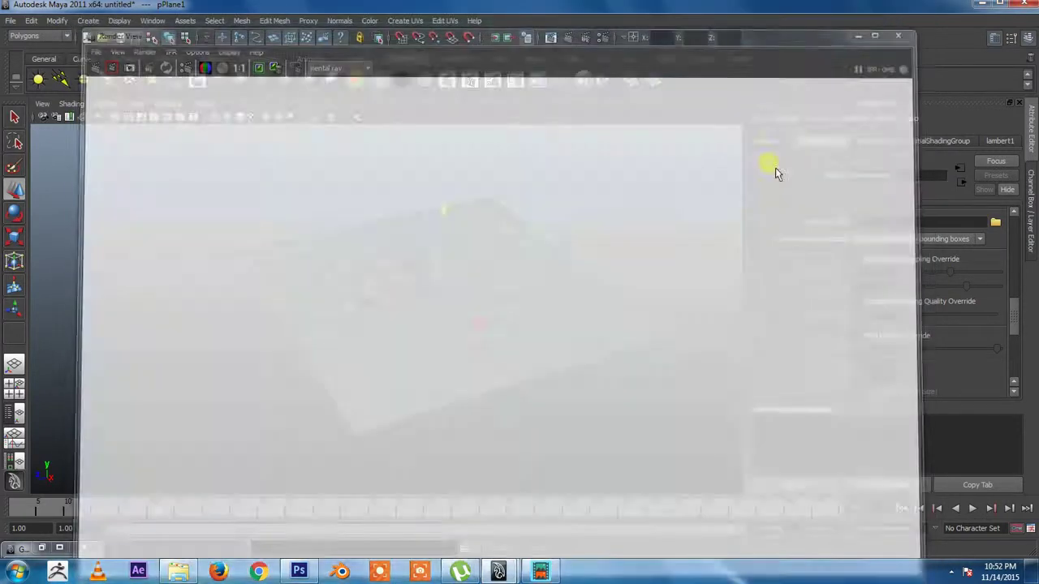
{"action": "mouse_move", "coordinate": [487, 285]}
{"action": "left_mouse_down", "text": "alt"}
{"action": "mouse_move", "coordinate": [282, 367]}
{"action": "mouse_move", "coordinate": [233, 355]}
{"action": "left_mouse_up", "text": "alt"}
{"action": "mouse_move", "coordinate": [232, 355]}
{"action": "right_mouse_down", "text": "alt"}
{"action": "mouse_move", "coordinate": [394, 345]}
{"action": "mouse_move", "coordinate": [382, 348]}
{"action": "mouse_move", "coordinate": [443, 225]}
{"action": "right_mouse_up", "text": "alt"}
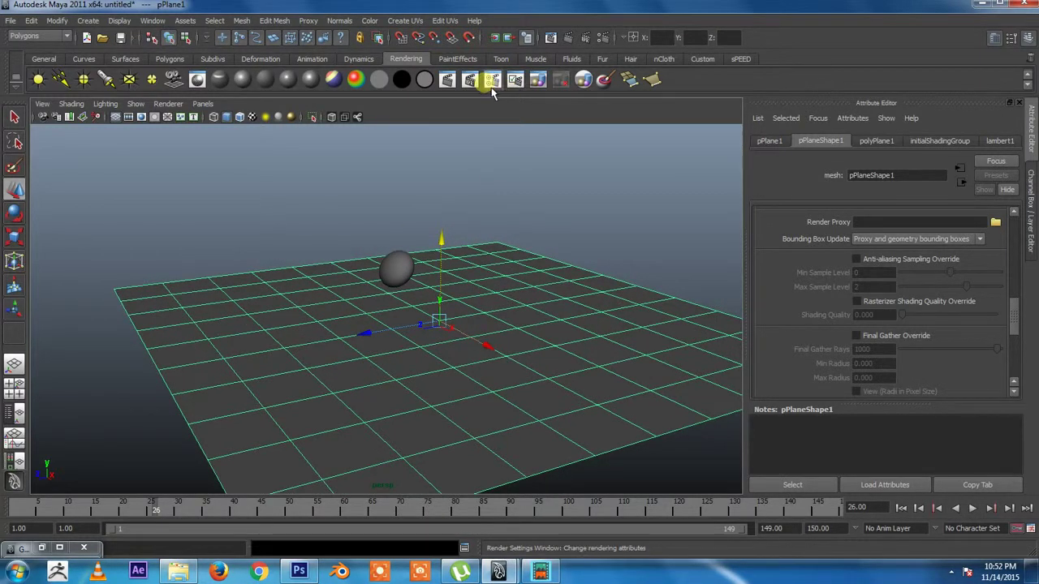
- Set mental ray's Quality Presets to Production in Render Settings
{"action": "left_click", "coordinate": [491, 84]}
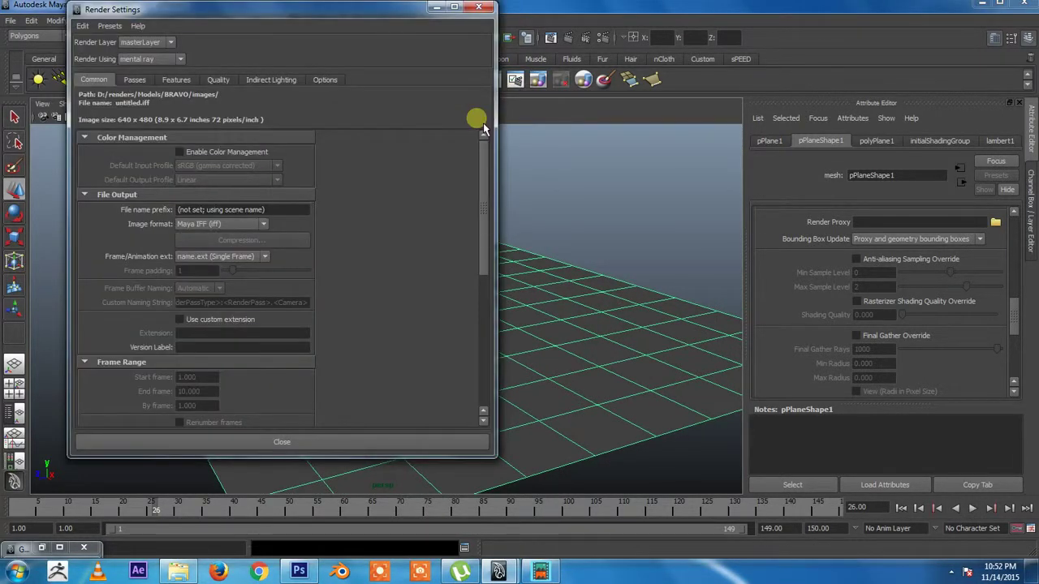
{"action": "left_click", "coordinate": [188, 87]}
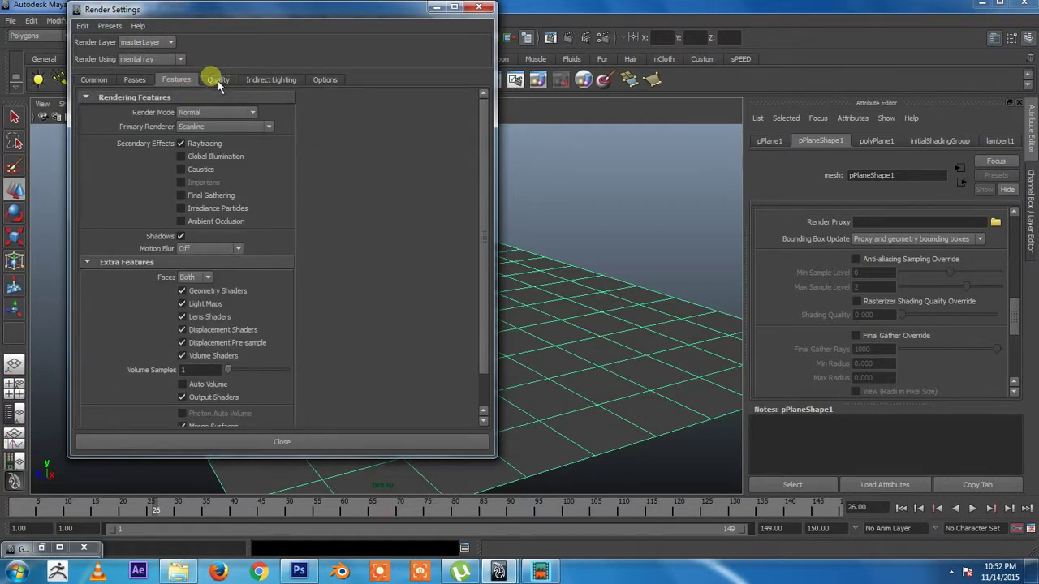
{"action": "left_click", "coordinate": [218, 81]}
{"action": "left_click", "coordinate": [238, 103]}
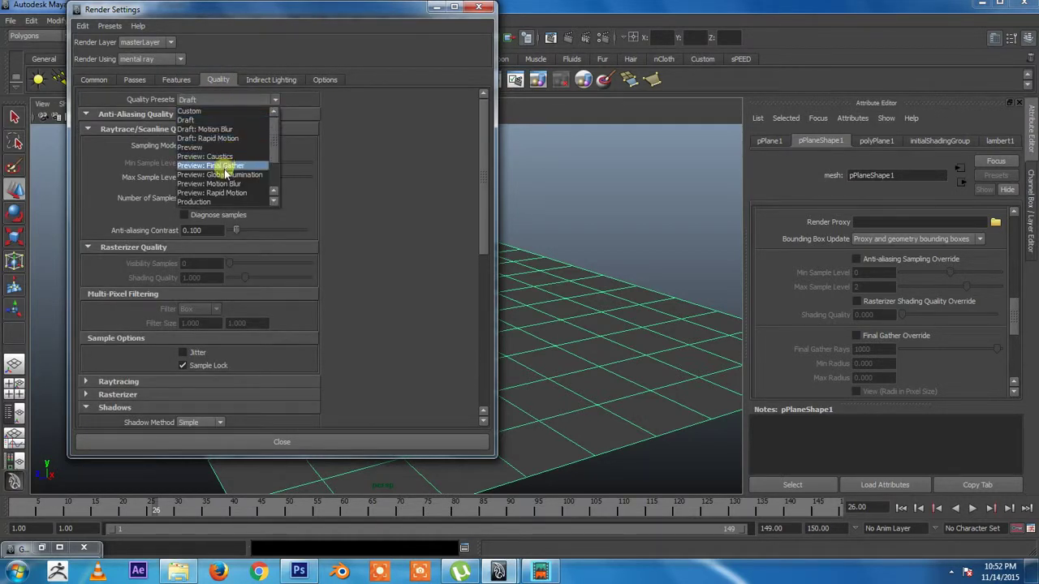
{"action": "left_click", "coordinate": [226, 203]}
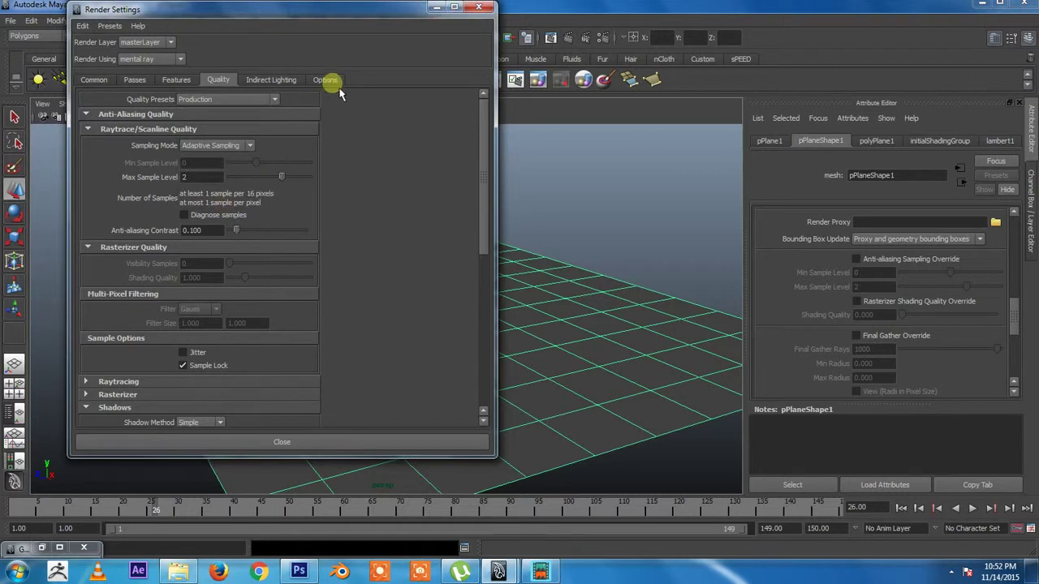
{"action": "left_click", "coordinate": [482, 10]}
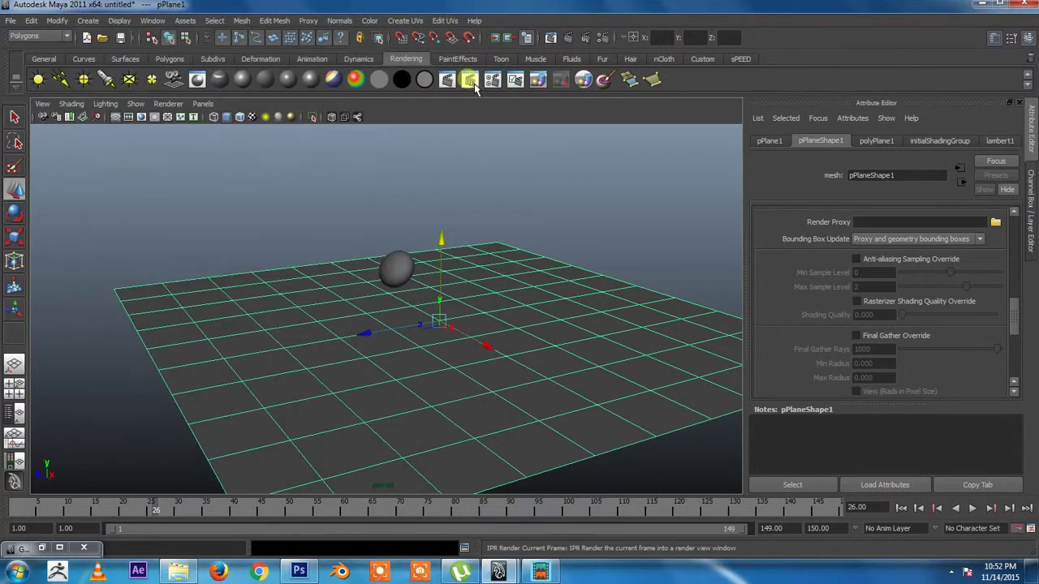
- Render a test frame at Production quality, then play and stop the animation
{"action": "left_click", "coordinate": [451, 77]}
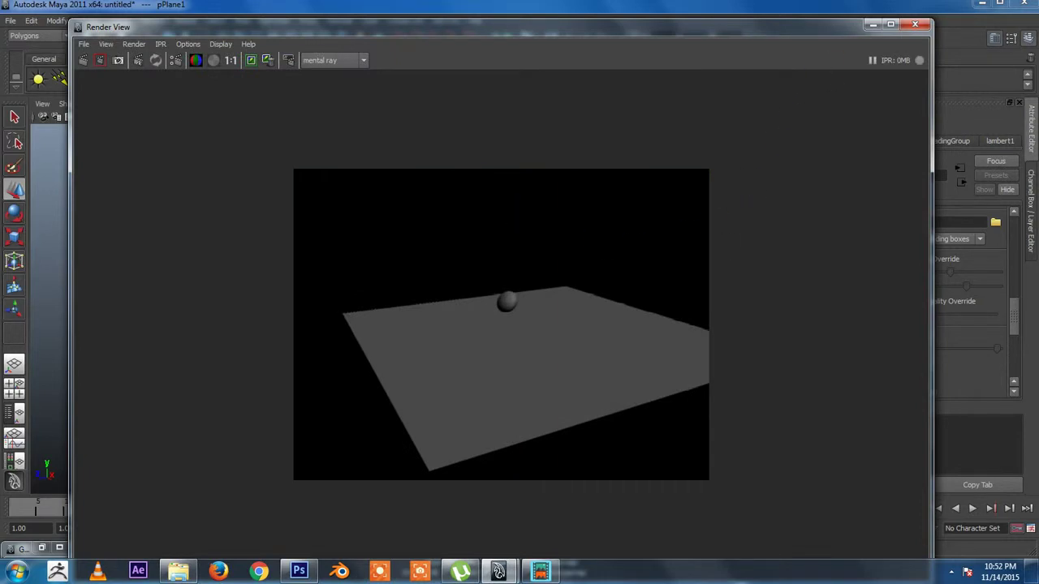
{"action": "left_click", "coordinate": [920, 25]}
{"action": "key", "text": "alt+v"}
{"action": "key", "text": "Escape"}
- Dolly the camera in so the plane fills the view and render a new test frame
{"action": "scroll", "coordinate": [548, 312], "scroll_direction": "down", "scroll_amount": 5}
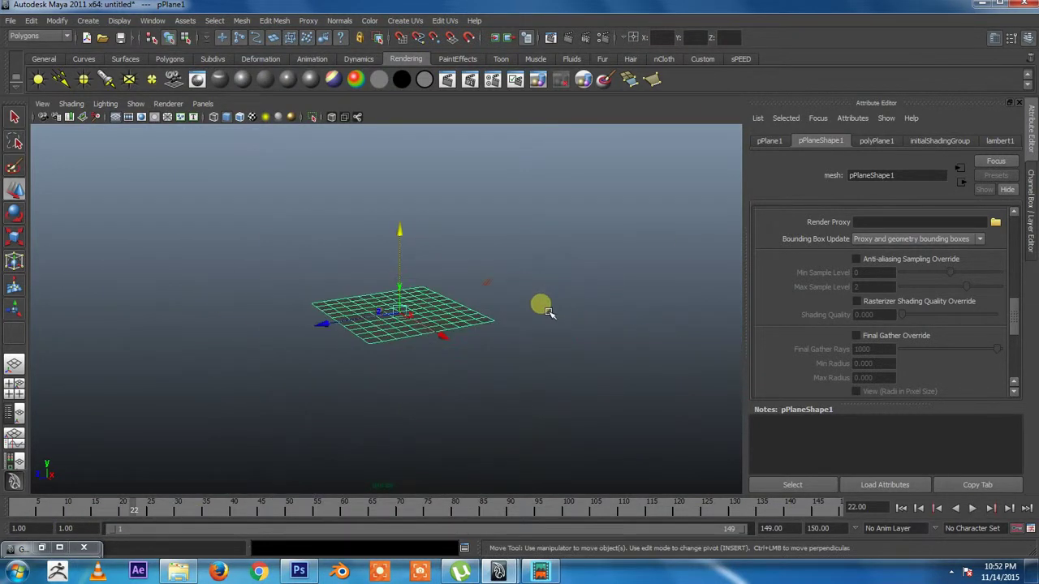
{"action": "left_click", "coordinate": [488, 283]}
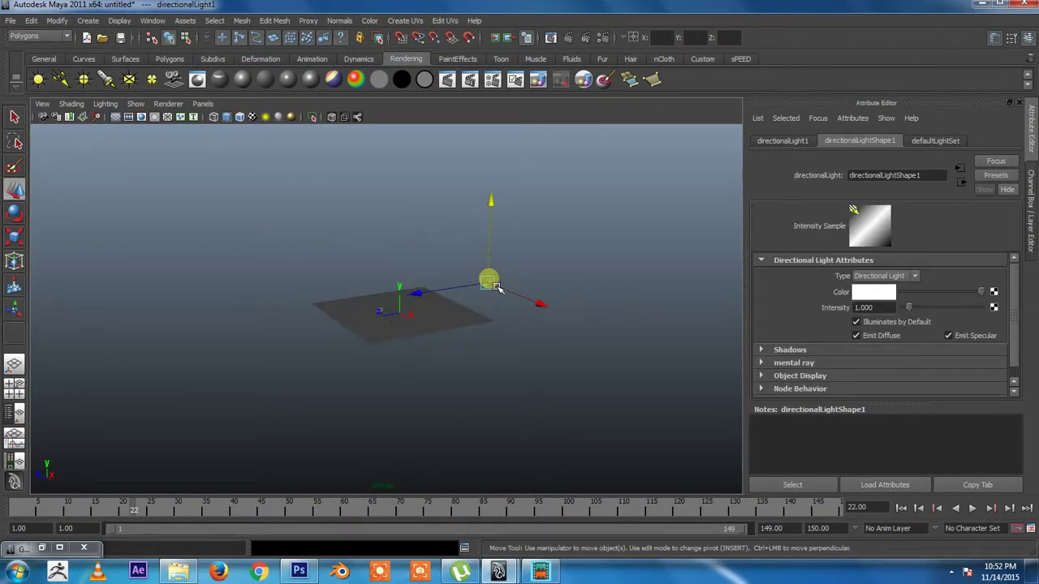
{"action": "left_click", "coordinate": [497, 286]}
{"action": "mouse_move", "coordinate": [416, 331]}
{"action": "right_mouse_down", "text": "alt"}
{"action": "mouse_move", "coordinate": [254, 371]}
{"action": "mouse_move", "coordinate": [522, 376]}
{"action": "mouse_move", "coordinate": [364, 398]}
{"action": "mouse_move", "coordinate": [645, 395]}
{"action": "right_mouse_up", "text": "alt"}
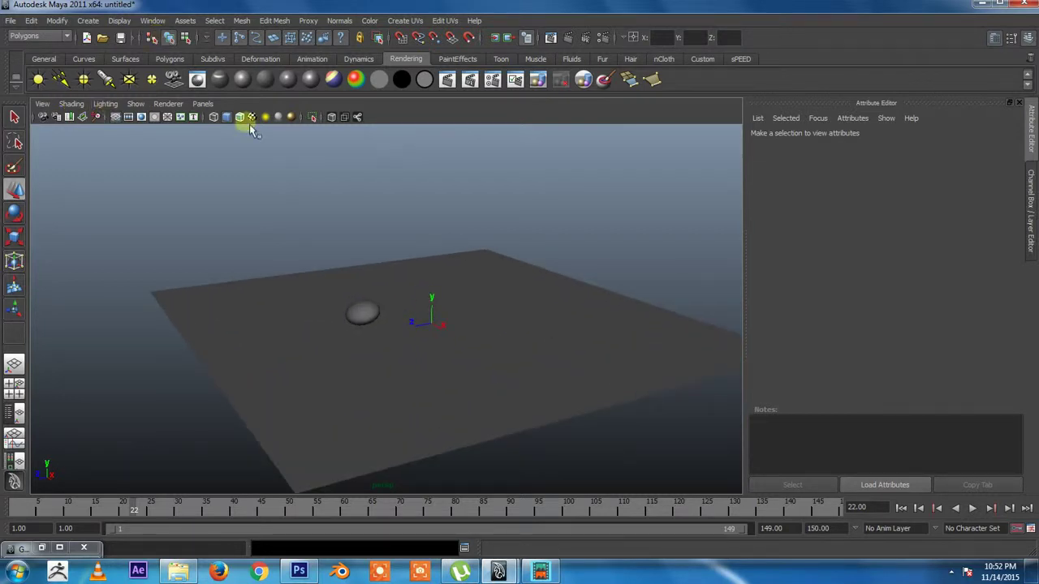
{"action": "left_click", "coordinate": [448, 79]}
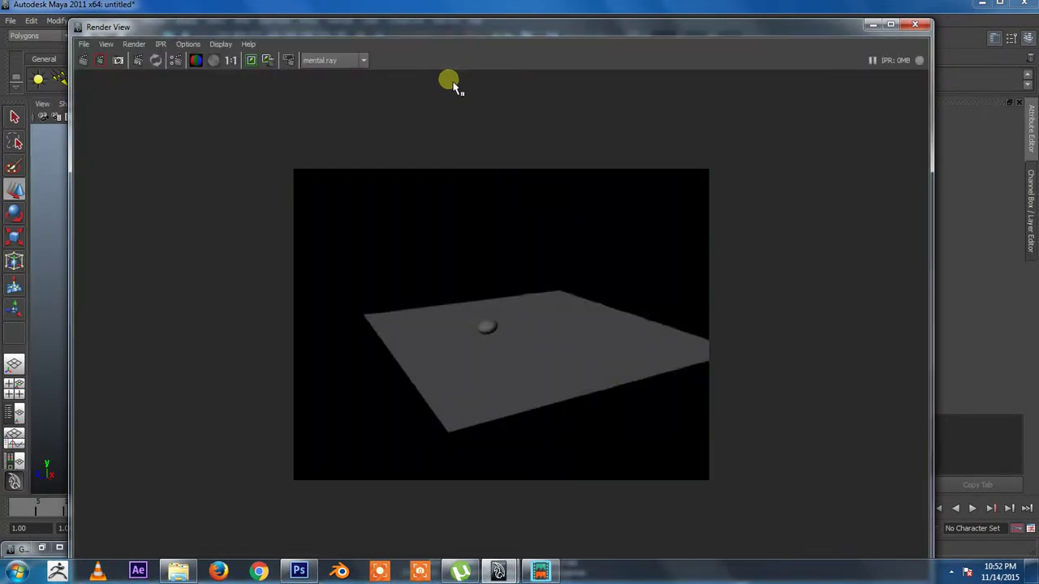
- Add an ambient light and move it along Y to sit just above the plane
{"action": "left_click", "coordinate": [910, 26]}
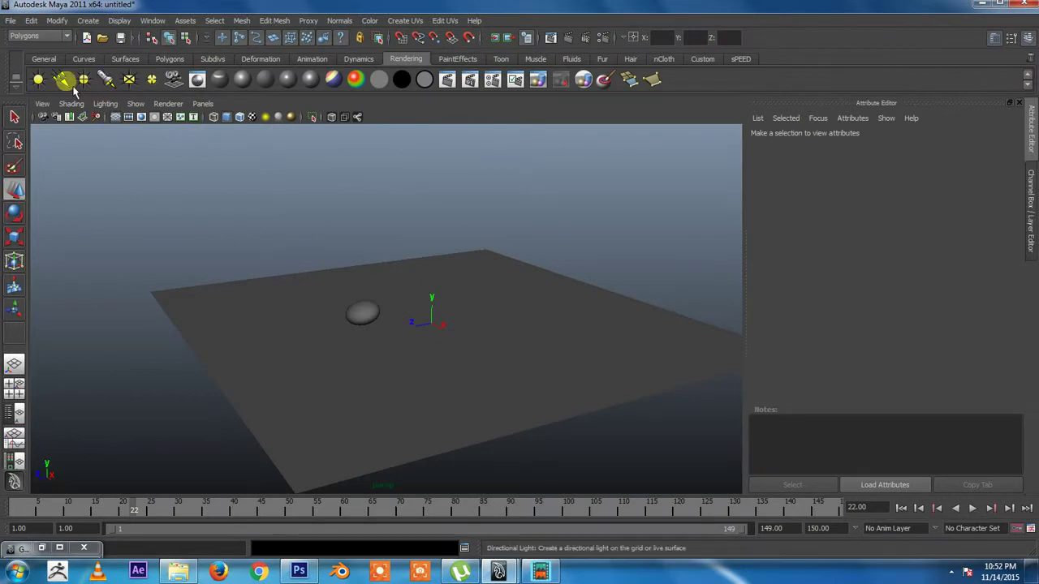
{"action": "left_click", "coordinate": [38, 81]}
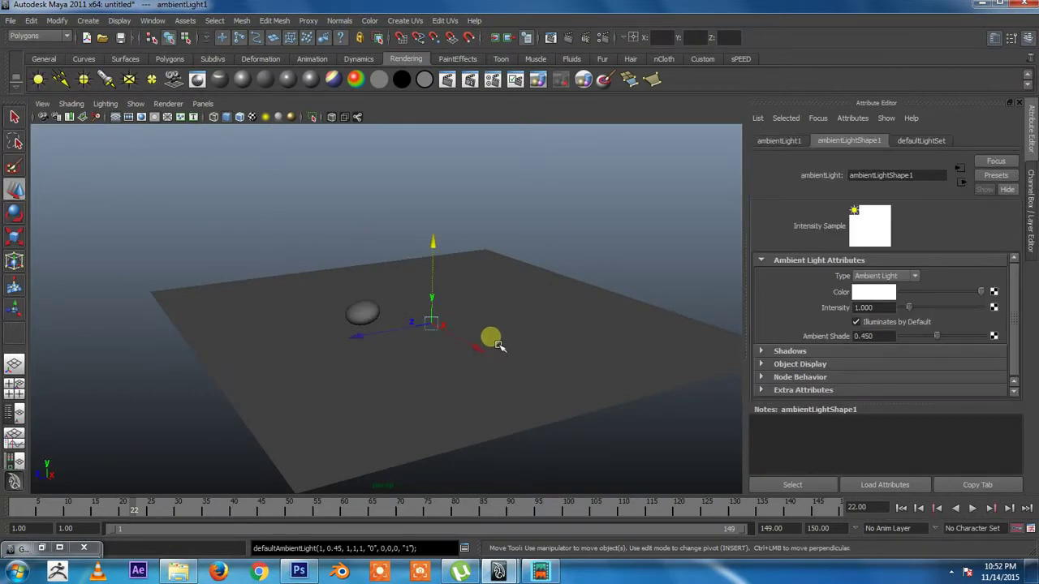
{"action": "left_click_drag", "start_coordinate": [444, 251], "coordinate": [439, 126]}
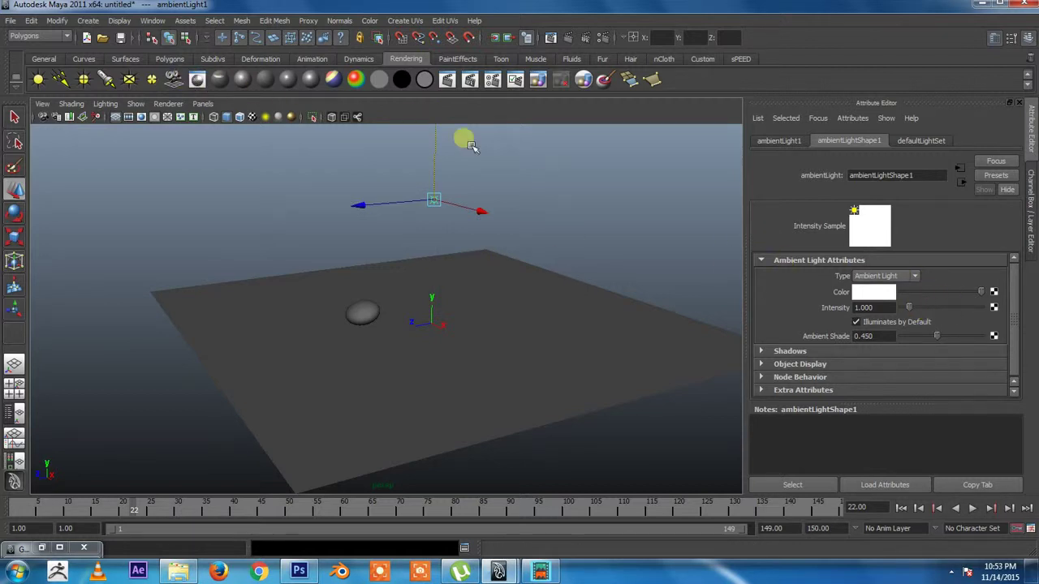
{"action": "left_click_drag", "start_coordinate": [444, 151], "coordinate": [446, 268]}
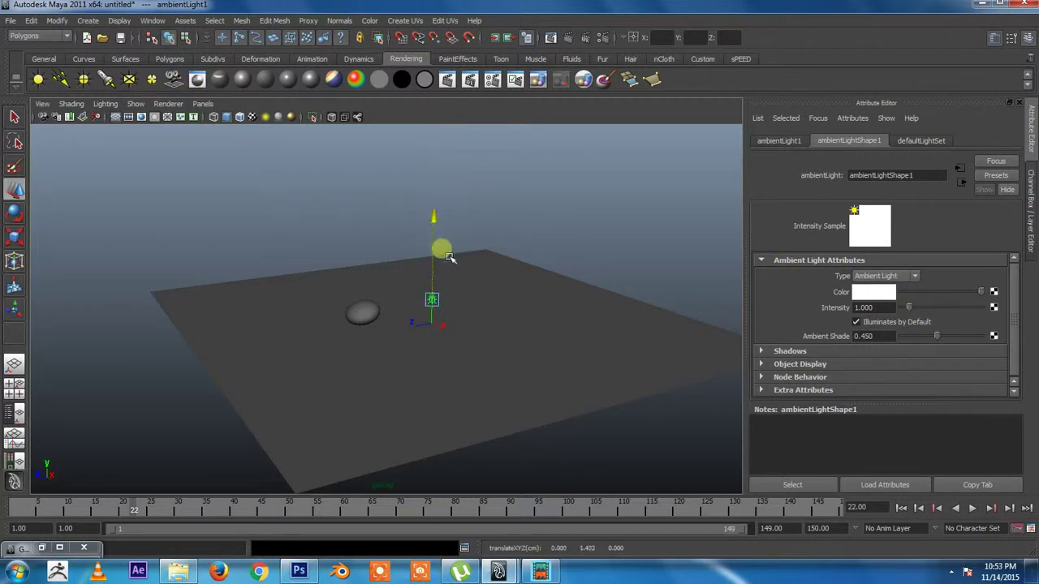
- Test-render with a brighter intensity, then reset Intensity to 1 and render again
{"action": "left_click", "coordinate": [446, 81]}
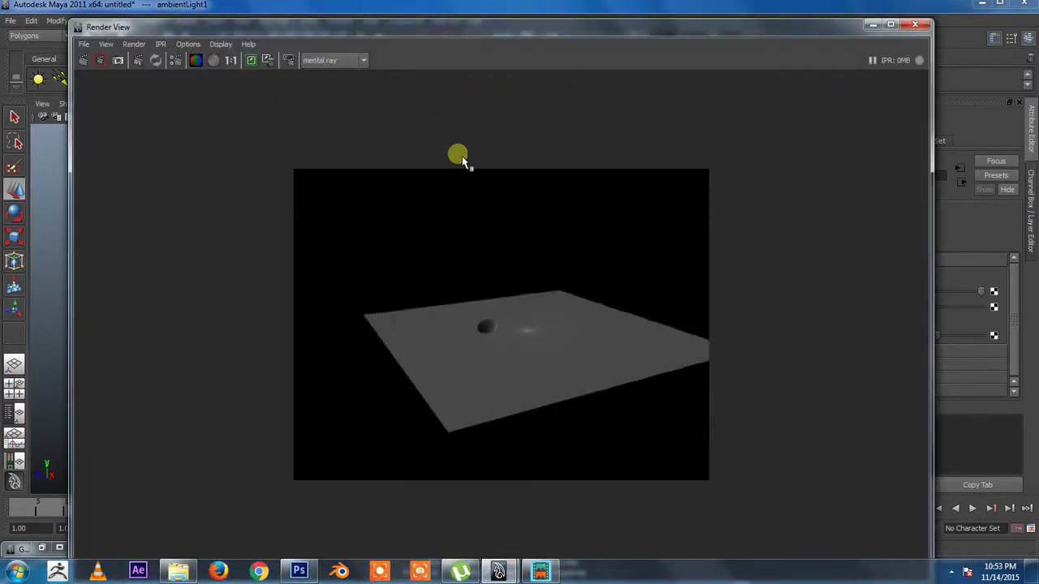
{"action": "left_click", "coordinate": [915, 26]}
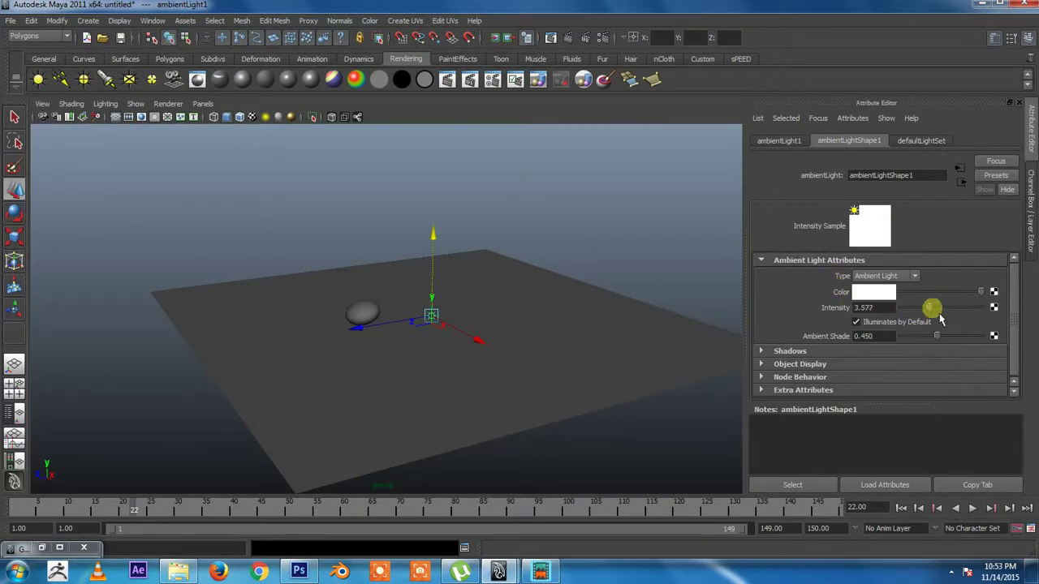
{"action": "left_click", "coordinate": [447, 79]}
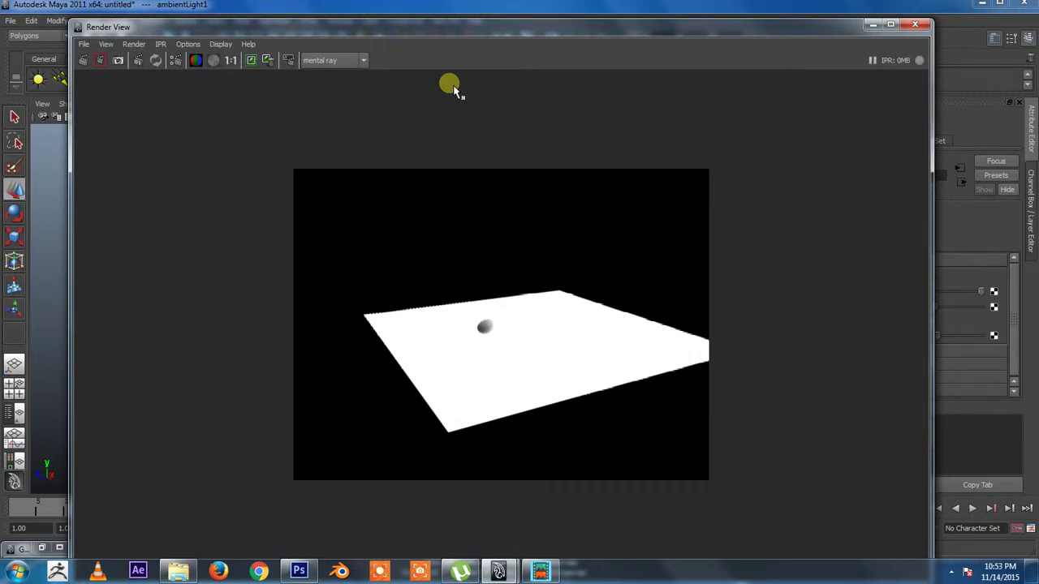
{"action": "left_click", "coordinate": [915, 24]}
{"action": "left_click_drag", "start_coordinate": [877, 310], "coordinate": [824, 309]}
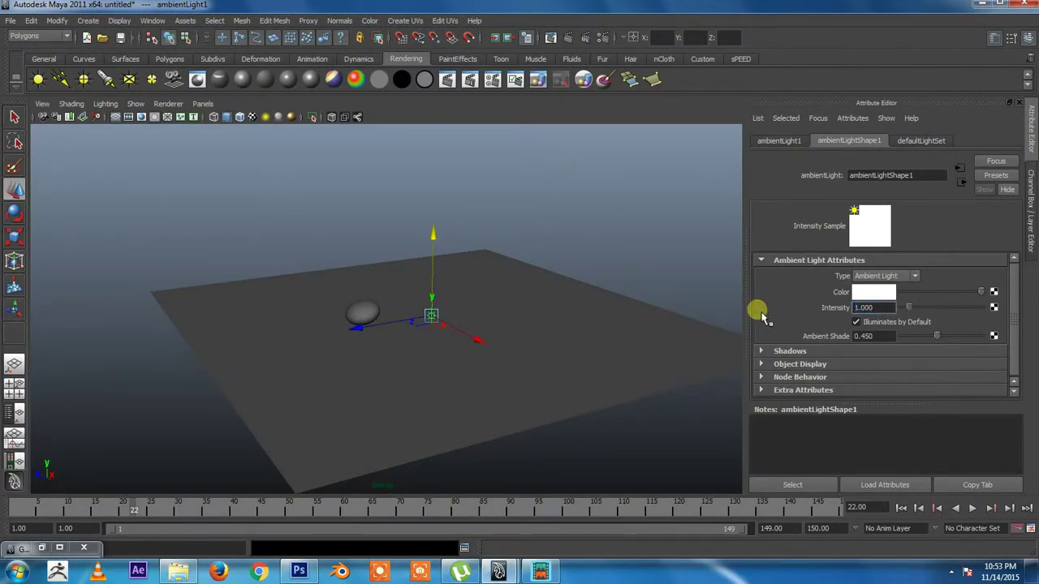
{"action": "left_click", "coordinate": [447, 81]}
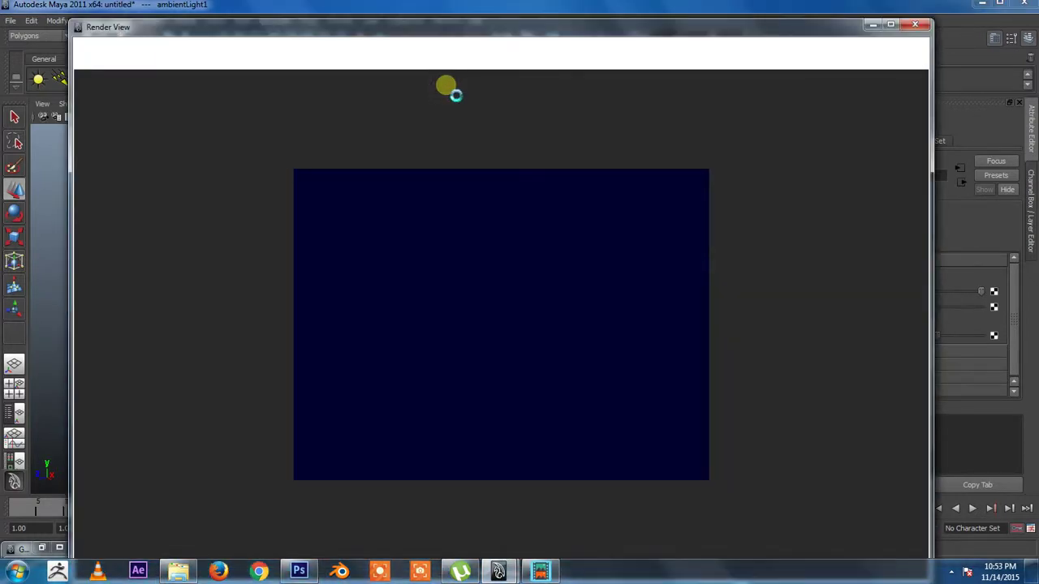
{"action": "left_click", "coordinate": [924, 28]}
{"action": "left_click_drag", "start_coordinate": [583, 239], "coordinate": [533, 299], "text": "alt"}
- Duplicate the ambient light three times and place the copies around the plane's edges
{"action": "left_click_drag", "start_coordinate": [451, 205], "coordinate": [448, 199]}
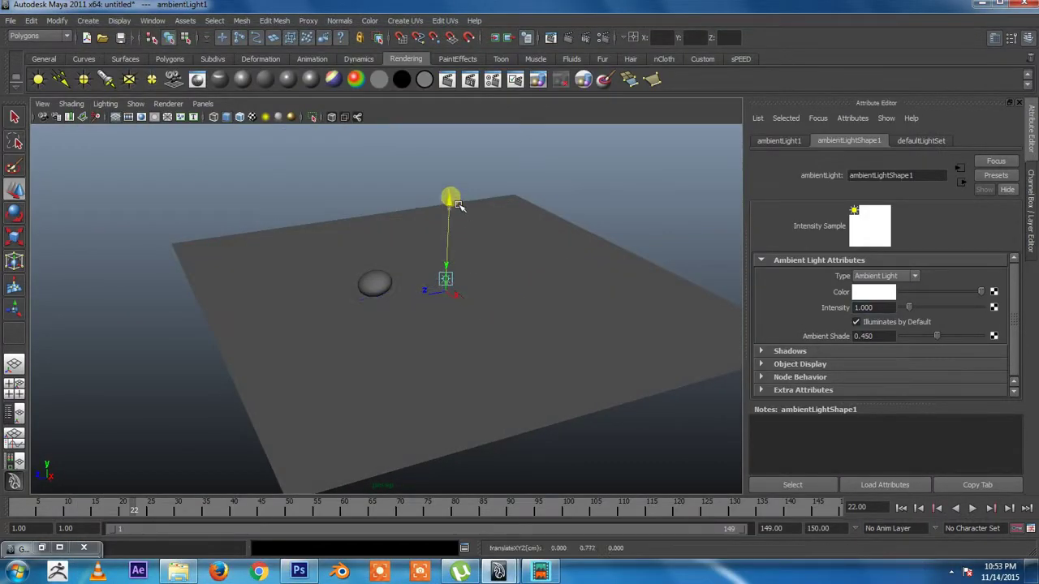
{"action": "key", "text": "ctrl+d"}
{"action": "mouse_move", "coordinate": [487, 315]}
{"action": "left_mouse_down"}
{"action": "mouse_move", "coordinate": [424, 272]}
{"action": "mouse_move", "coordinate": [362, 259]}
{"action": "left_mouse_up"}
{"action": "key", "text": "ctrl+d"}
{"action": "left_click_drag", "start_coordinate": [270, 223], "coordinate": [302, 306]}
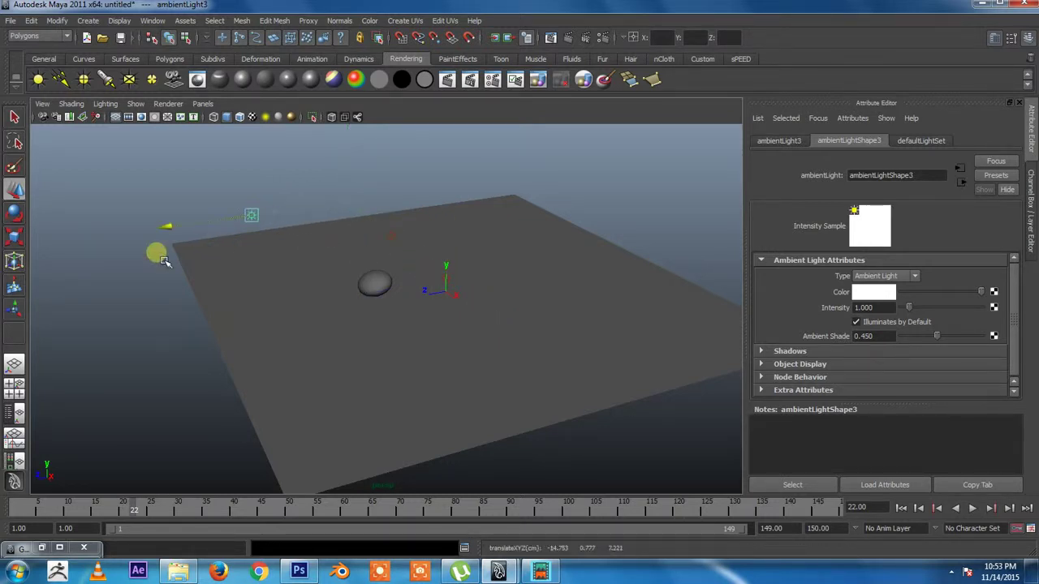
{"action": "key", "text": "ctrl+d"}
{"action": "mouse_move", "coordinate": [305, 300]}
{"action": "middle_mouse_down"}
{"action": "mouse_move", "coordinate": [230, 317]}
{"action": "mouse_move", "coordinate": [309, 479]}
{"action": "mouse_move", "coordinate": [293, 481]}
{"action": "middle_mouse_up"}
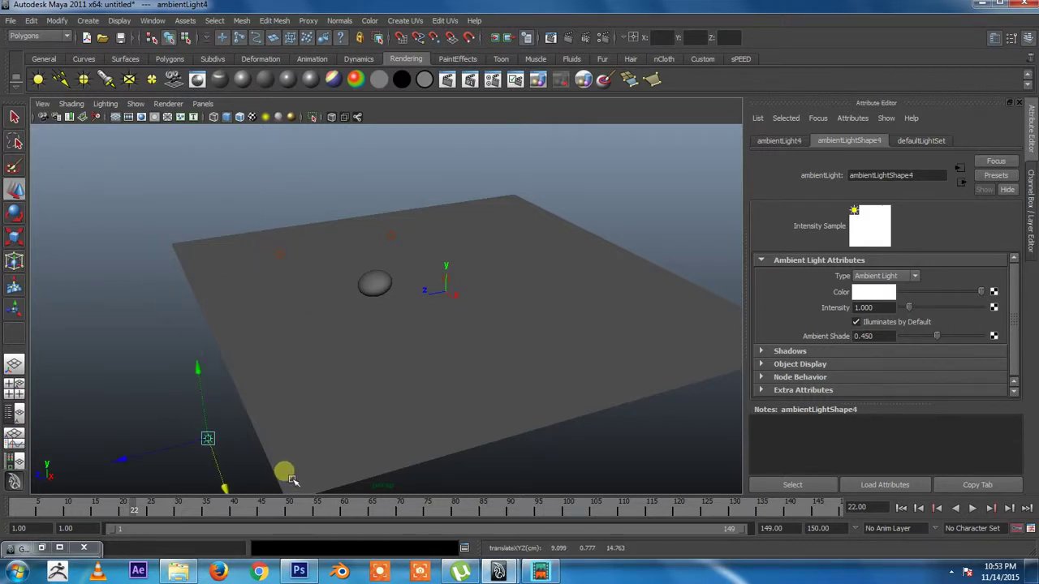
{"action": "middle_click_drag", "start_coordinate": [147, 473], "coordinate": [159, 472]}
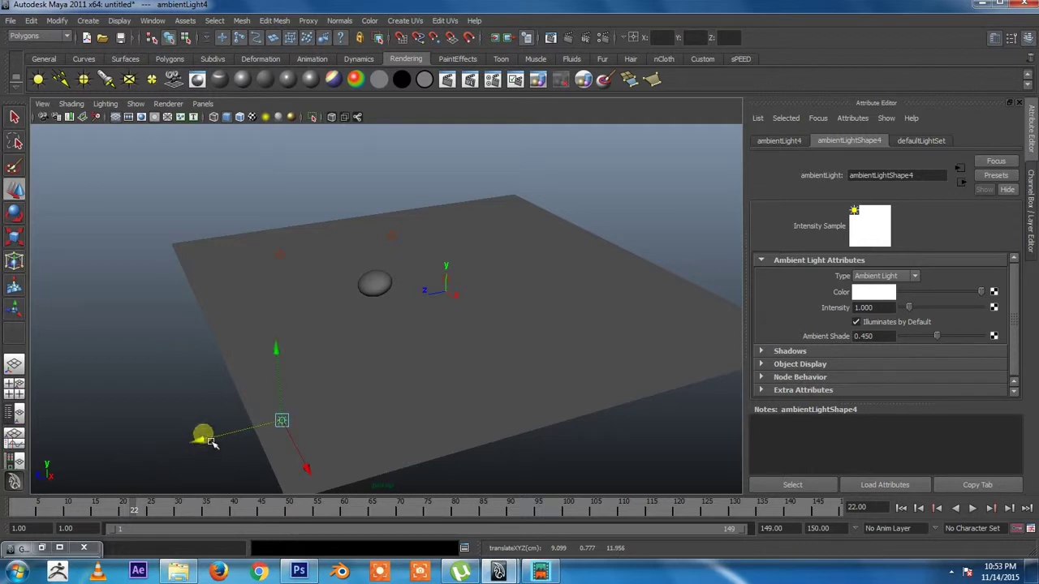
- Render a test frame lit by the four ambient lights
{"action": "left_click", "coordinate": [424, 79]}
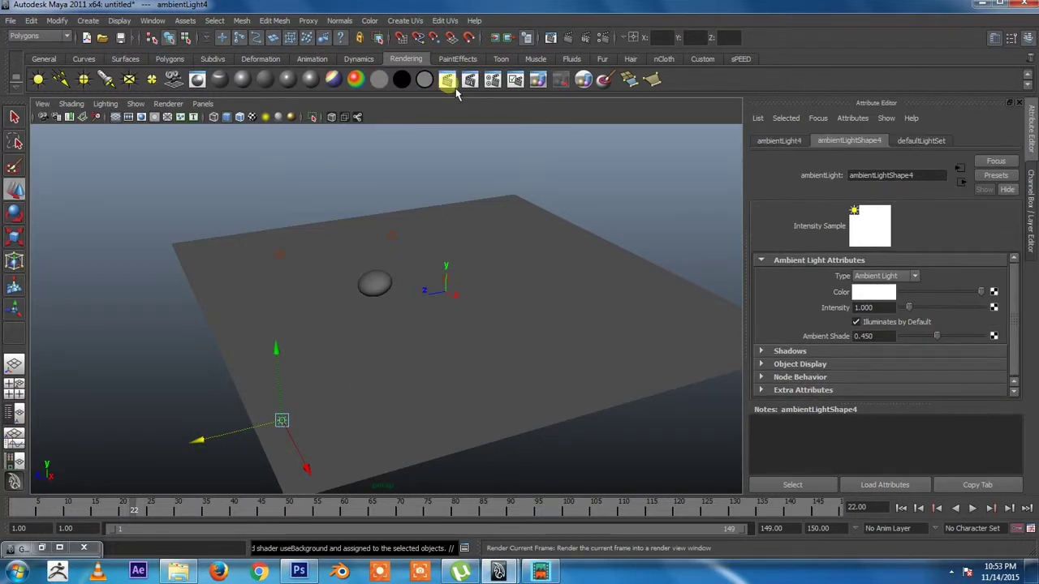
{"action": "left_click", "coordinate": [449, 89]}
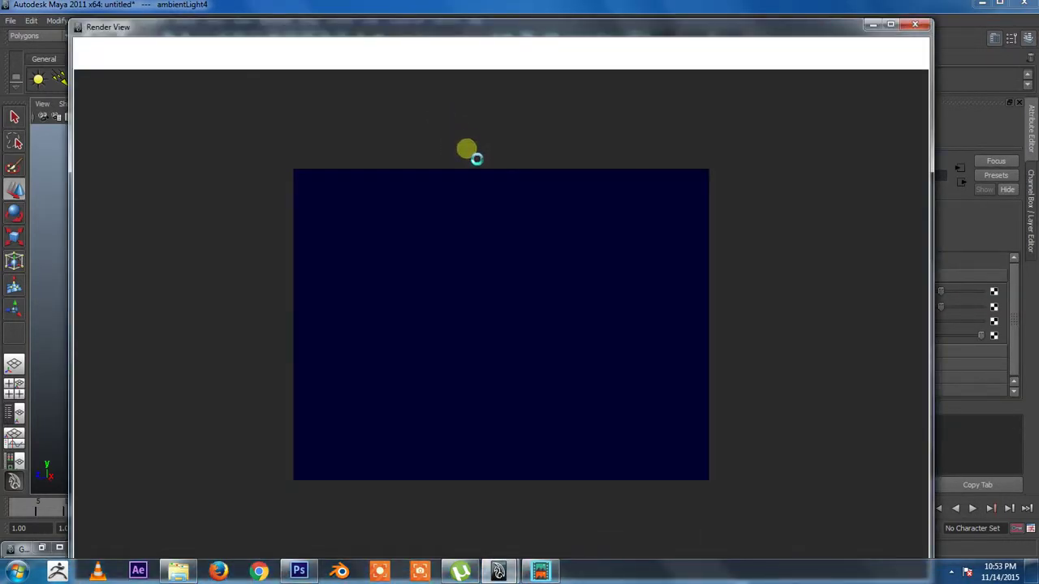
{"action": "left_click", "coordinate": [916, 24]}
- Undo the Use Background shader assignment and render again to check the lighting
{"action": "key", "text": "ctrl+z"}
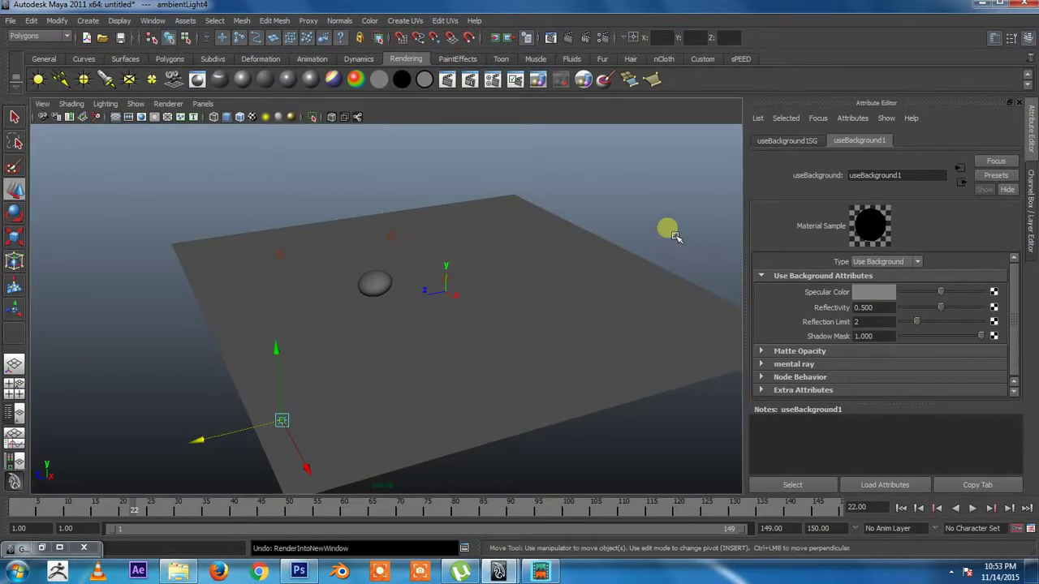
{"action": "key", "text": "ctrl+z"}
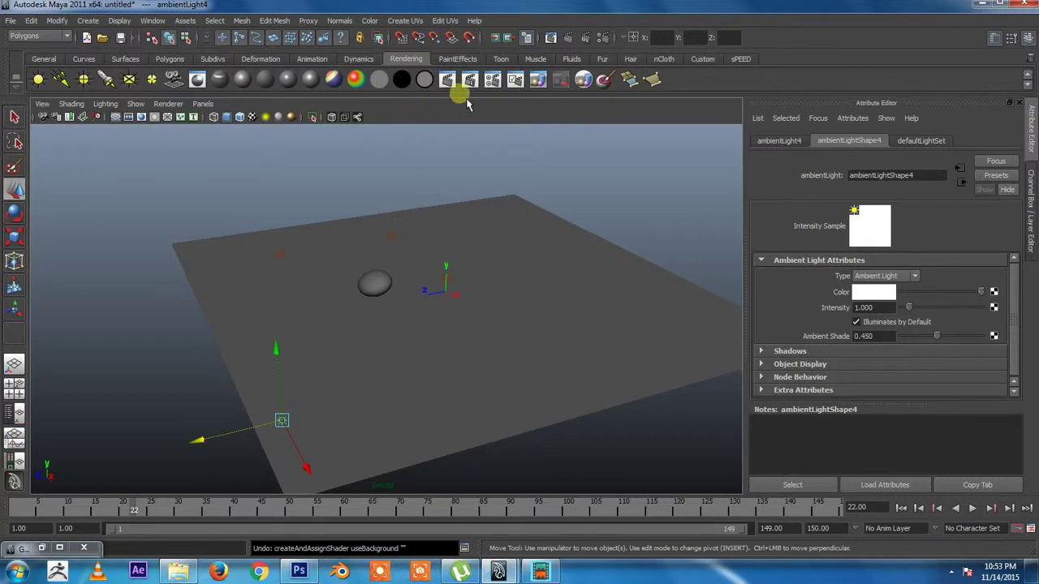
{"action": "left_click", "coordinate": [458, 90]}
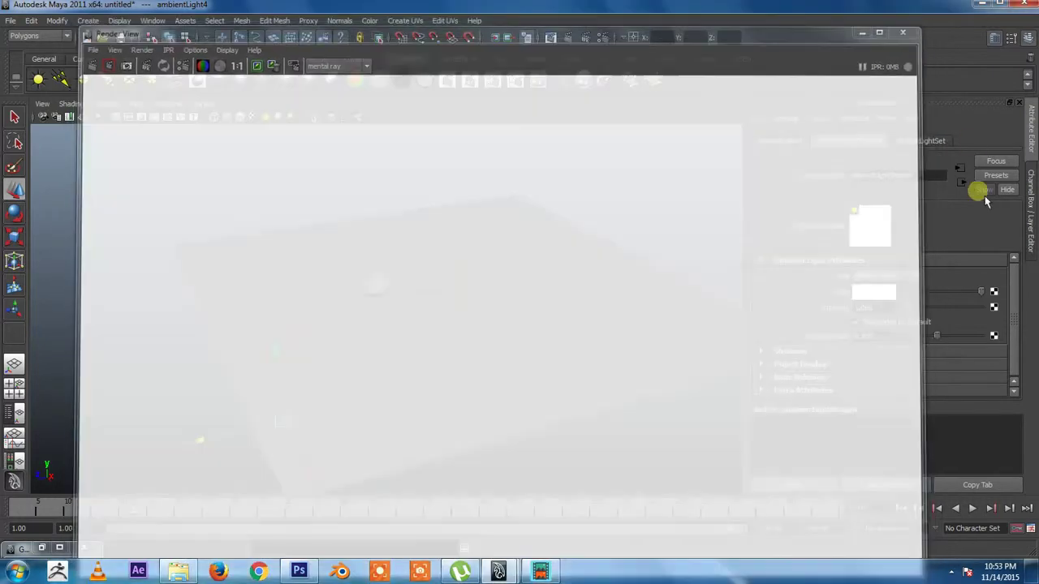
{"action": "left_click", "coordinate": [915, 25]}
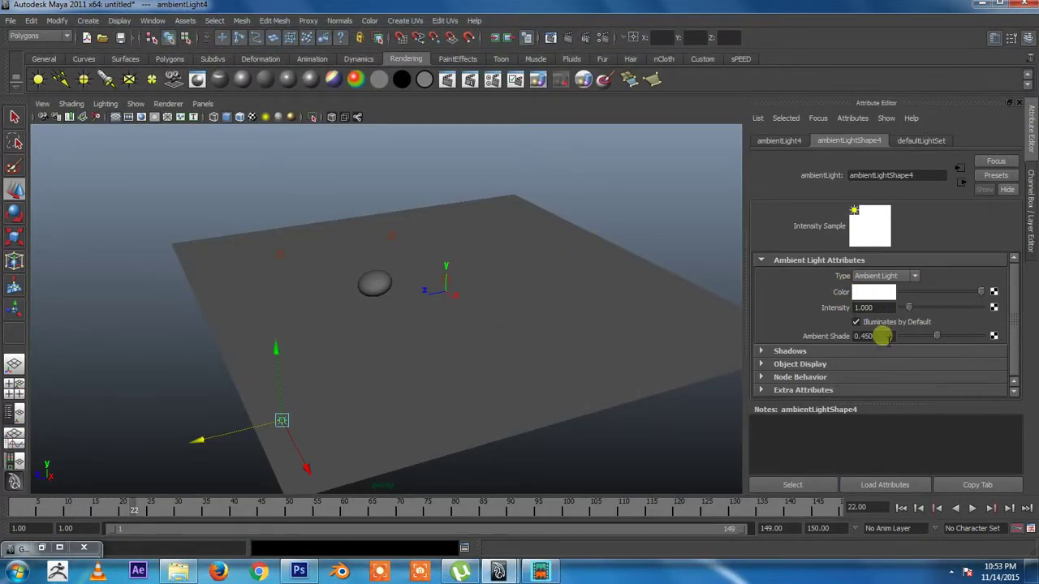
- Set the first two ambient lights' Intensity to 0.2 and 0.1
{"action": "double_click", "coordinate": [875, 308]}
{"action": "type", "text": "2"}
{"action": "key", "text": "Return"}
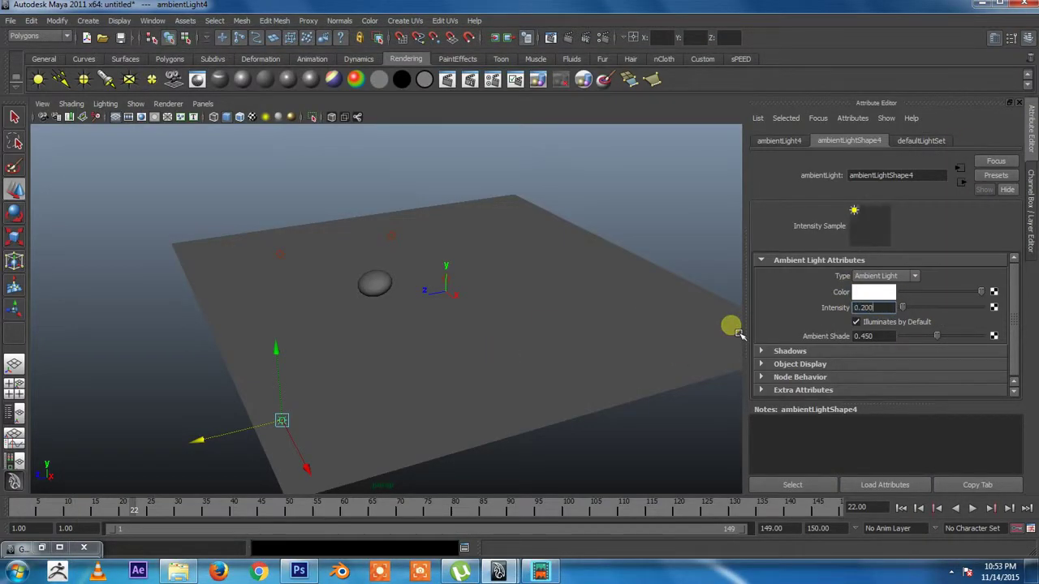
{"action": "left_click", "coordinate": [560, 284]}
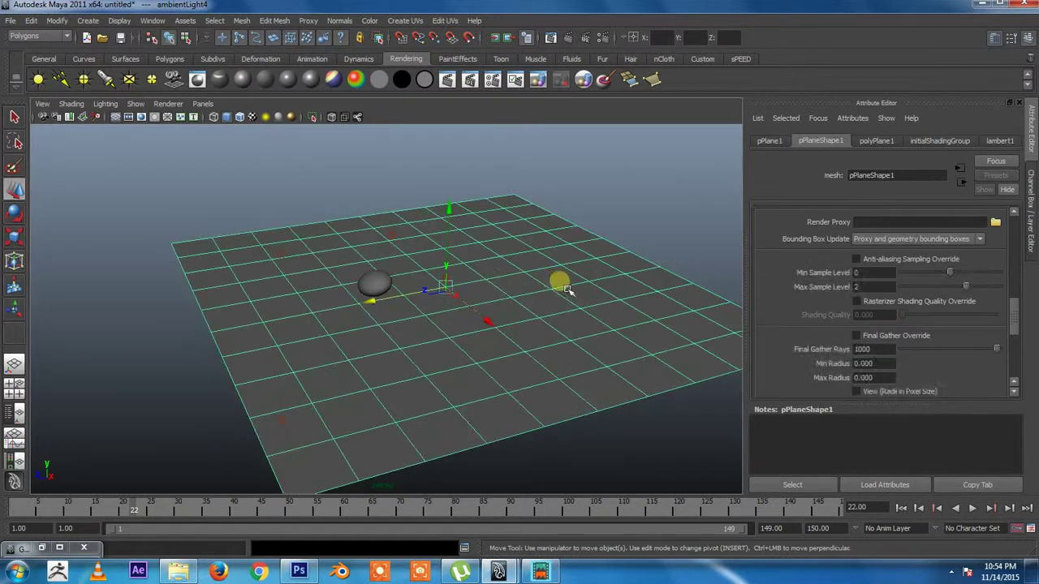
{"action": "mouse_move", "coordinate": [288, 258]}
{"action": "left_mouse_down", "text": "alt"}
{"action": "mouse_move", "coordinate": [231, 231]}
{"action": "mouse_move", "coordinate": [251, 257]}
{"action": "mouse_move", "coordinate": [244, 225]}
{"action": "mouse_move", "coordinate": [337, 344]}
{"action": "left_mouse_up", "text": "alt"}
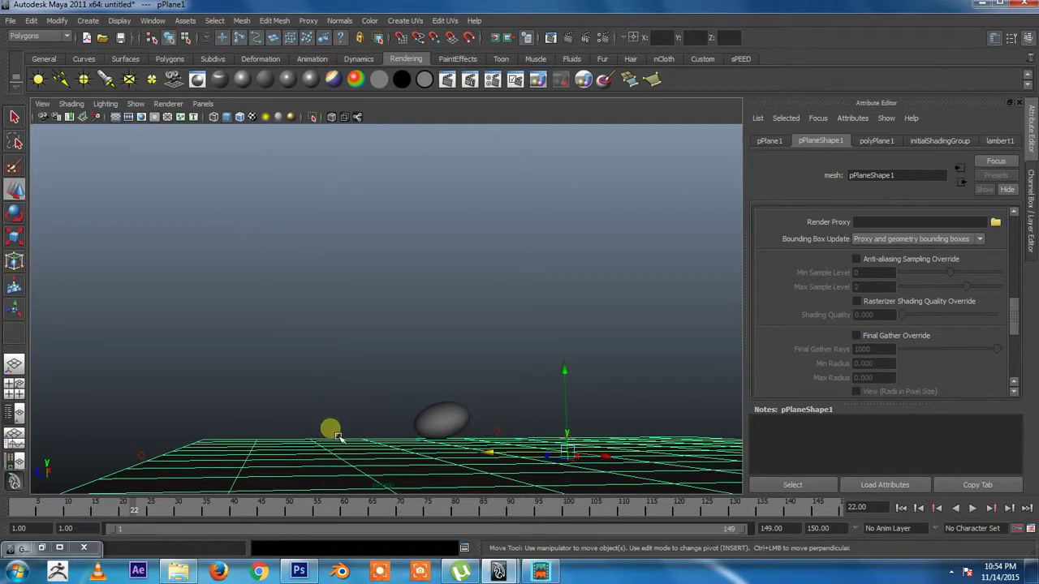
{"action": "left_click", "coordinate": [337, 444]}
{"action": "left_click", "coordinate": [329, 433]}
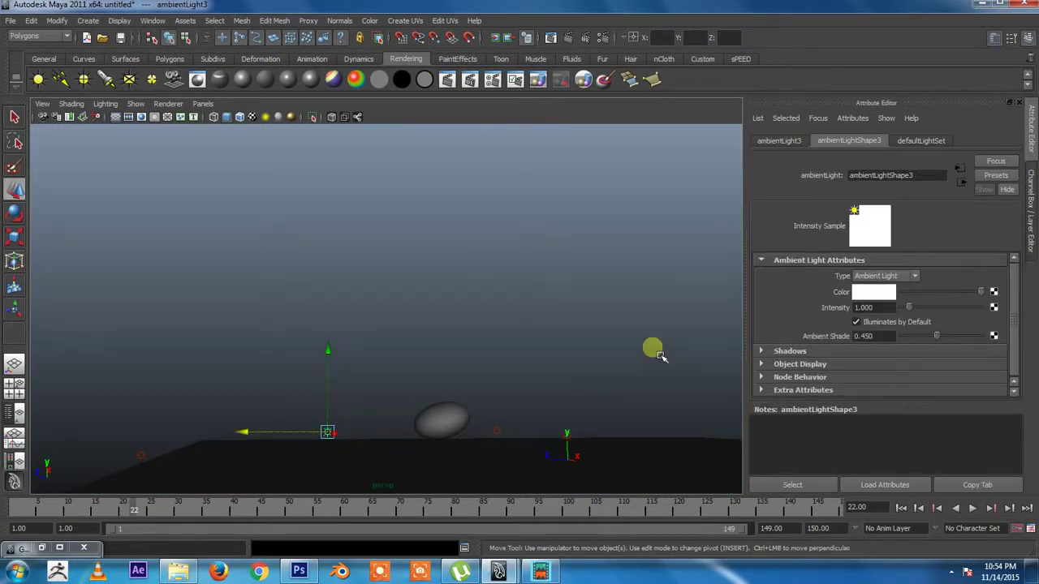
{"action": "left_click_drag", "start_coordinate": [881, 308], "coordinate": [757, 307]}
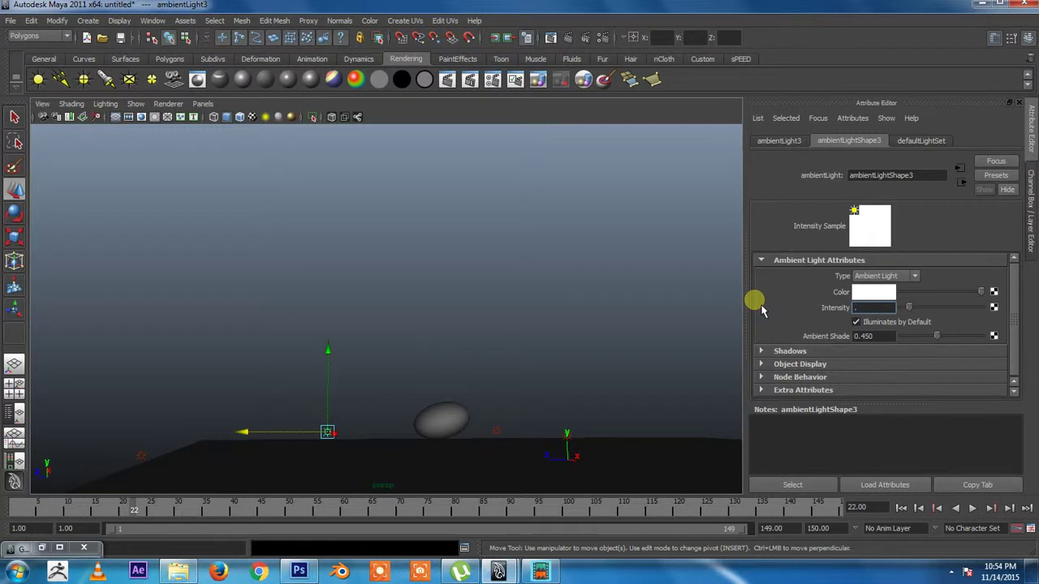
{"action": "type", "text": "1"}
{"action": "key", "text": "Return"}
{"action": "mouse_move", "coordinate": [549, 371]}
{"action": "left_mouse_down", "text": "alt"}
{"action": "mouse_move", "coordinate": [441, 338]}
{"action": "mouse_move", "coordinate": [411, 293]}
{"action": "mouse_move", "coordinate": [371, 268]}
{"action": "mouse_move", "coordinate": [339, 276]}
{"action": "mouse_move", "coordinate": [389, 317]}
{"action": "left_mouse_up", "text": "alt"}
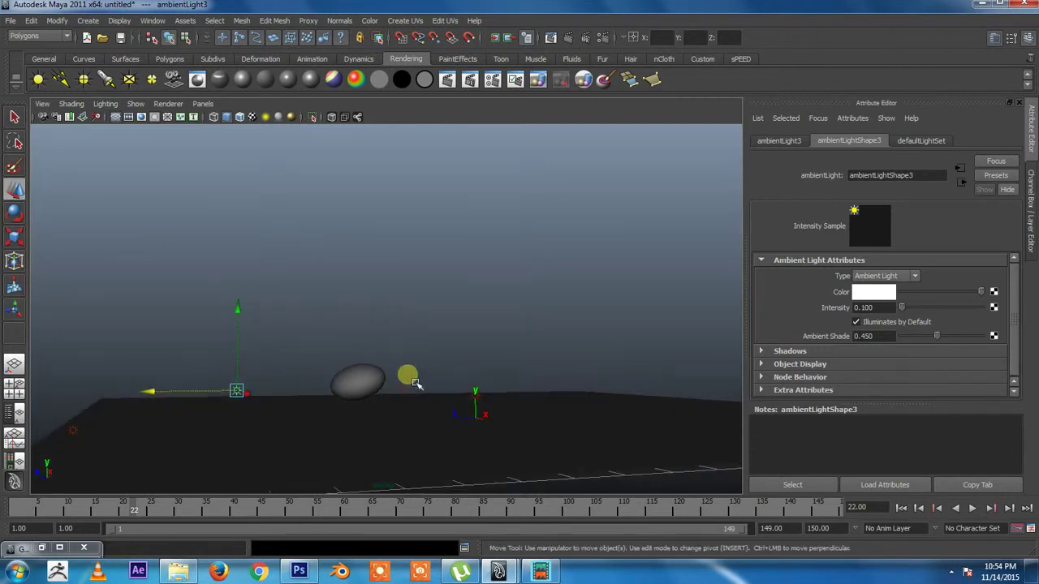
{"action": "left_click", "coordinate": [410, 395]}
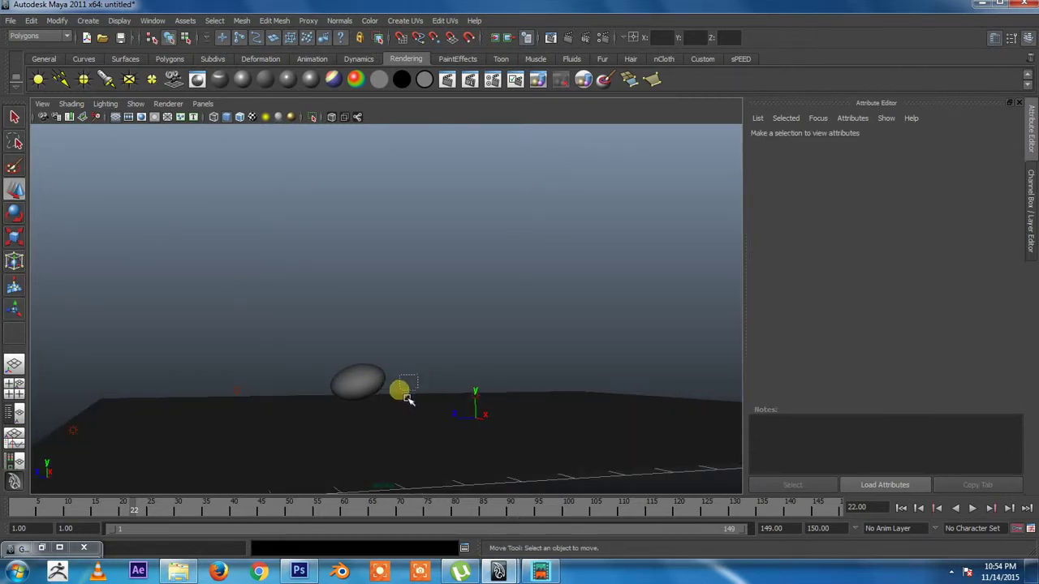
- Set the third light's Intensity to 0.2 and ambientLight1's to 0.6
{"action": "left_click", "coordinate": [410, 400]}
{"action": "left_click_drag", "start_coordinate": [884, 308], "coordinate": [765, 323]}
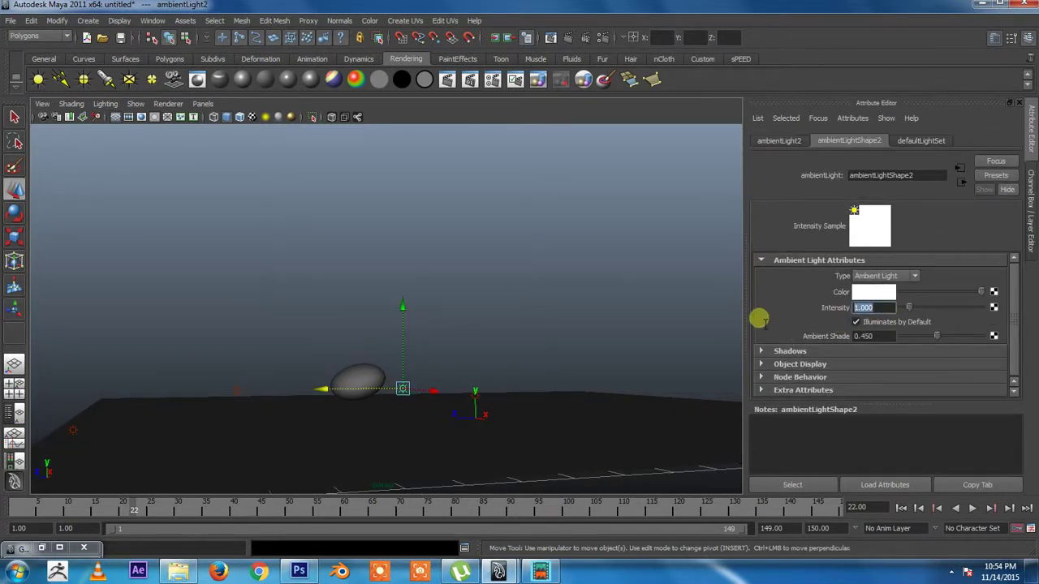
{"action": "type", "text": "0.2"}
{"action": "key", "text": "Return"}
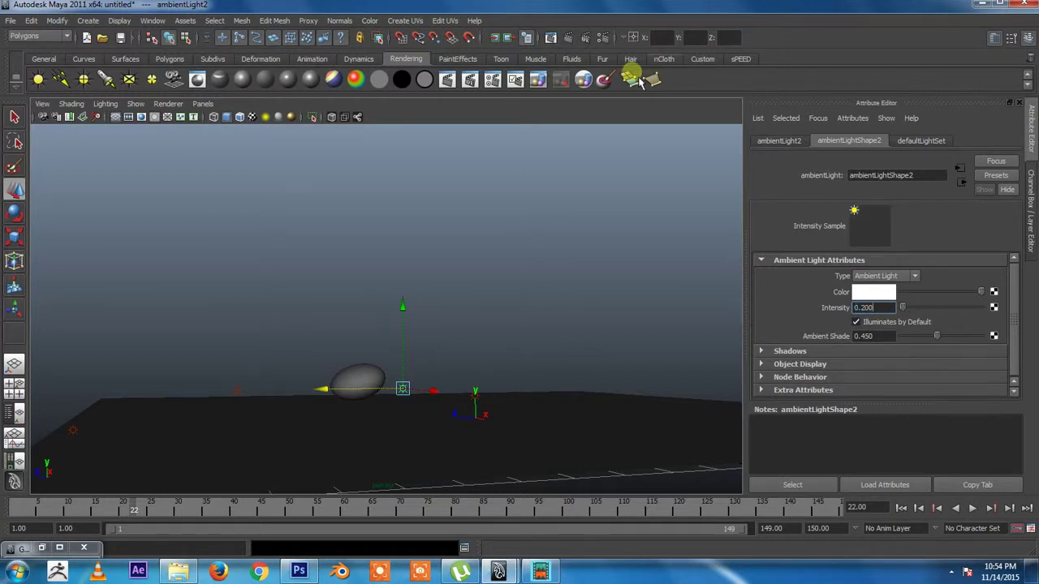
{"action": "mouse_move", "coordinate": [268, 278]}
{"action": "left_mouse_down", "text": "alt"}
{"action": "mouse_move", "coordinate": [329, 216]}
{"action": "mouse_move", "coordinate": [328, 204]}
{"action": "mouse_move", "coordinate": [418, 295]}
{"action": "mouse_move", "coordinate": [418, 277]}
{"action": "mouse_move", "coordinate": [440, 318]}
{"action": "left_mouse_up", "text": "alt"}
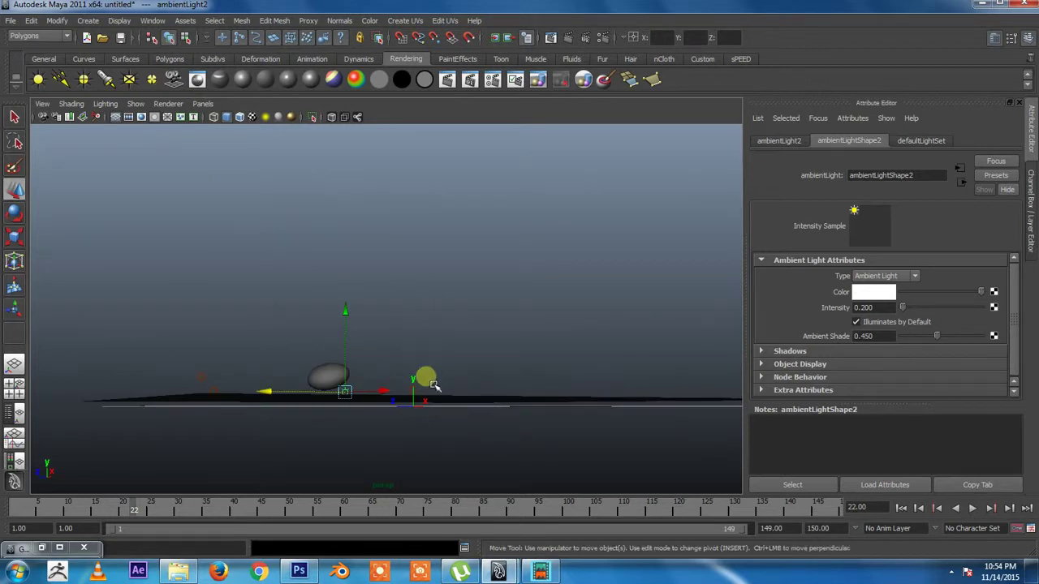
{"action": "left_click", "coordinate": [420, 397]}
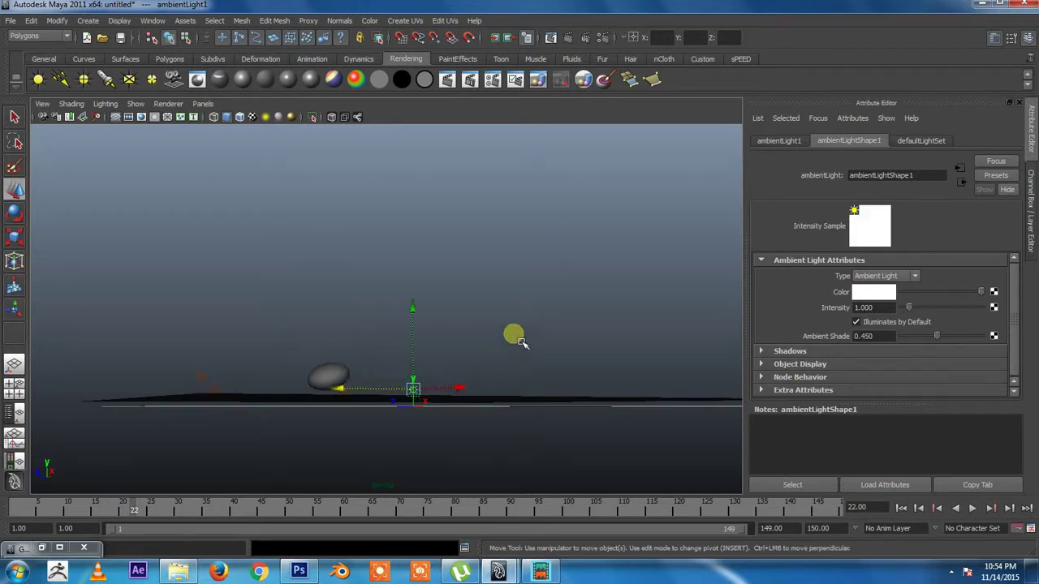
{"action": "left_click", "coordinate": [873, 308]}
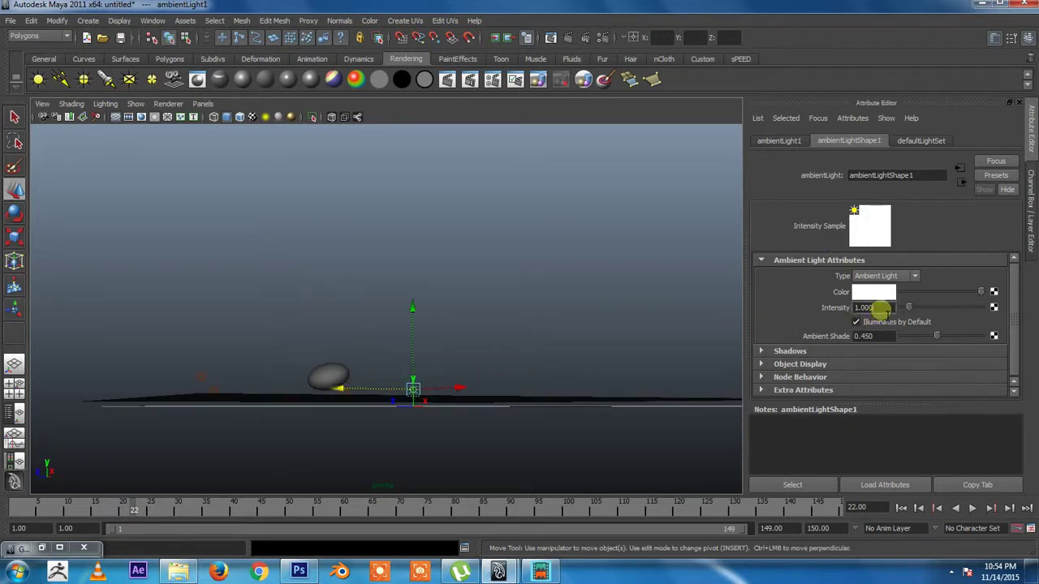
{"action": "type", "text": ".6"}
{"action": "type", "text": "0.600"}
{"action": "key", "text": "Return"}
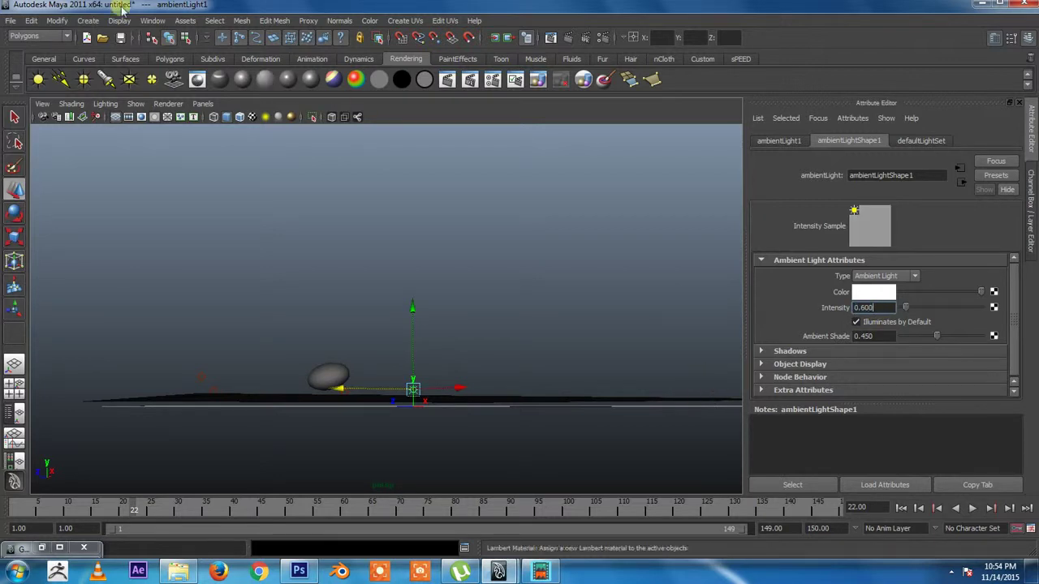
{"action": "left_click_drag", "start_coordinate": [144, 243], "coordinate": [397, 240], "text": "alt"}
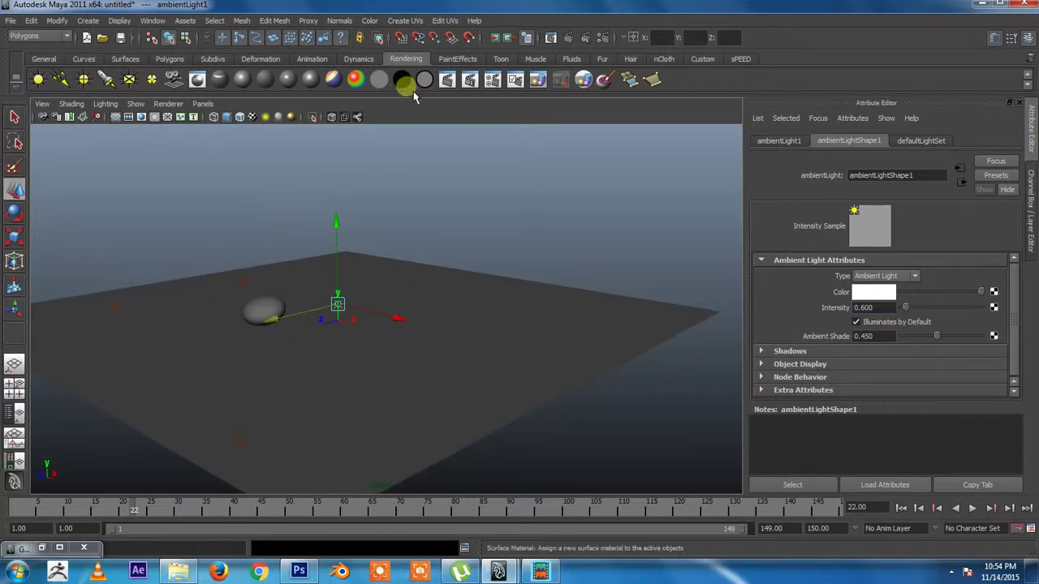
- Render the current frame to confirm the plane now appears mid-grey
{"action": "left_click", "coordinate": [447, 78]}
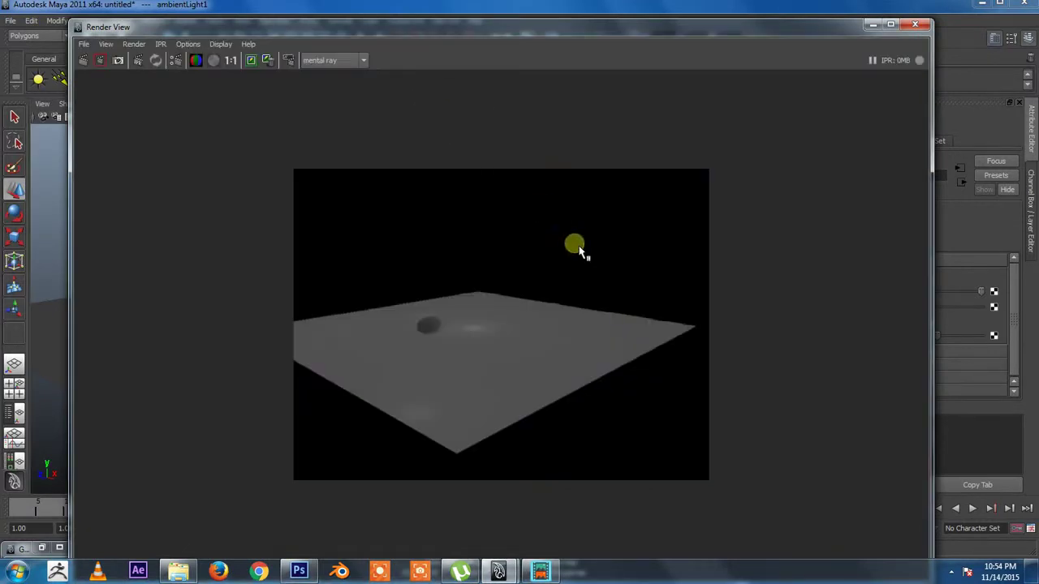
{"action": "left_click", "coordinate": [930, 24]}
{"action": "left_click_drag", "start_coordinate": [522, 285], "coordinate": [431, 316], "text": "alt"}
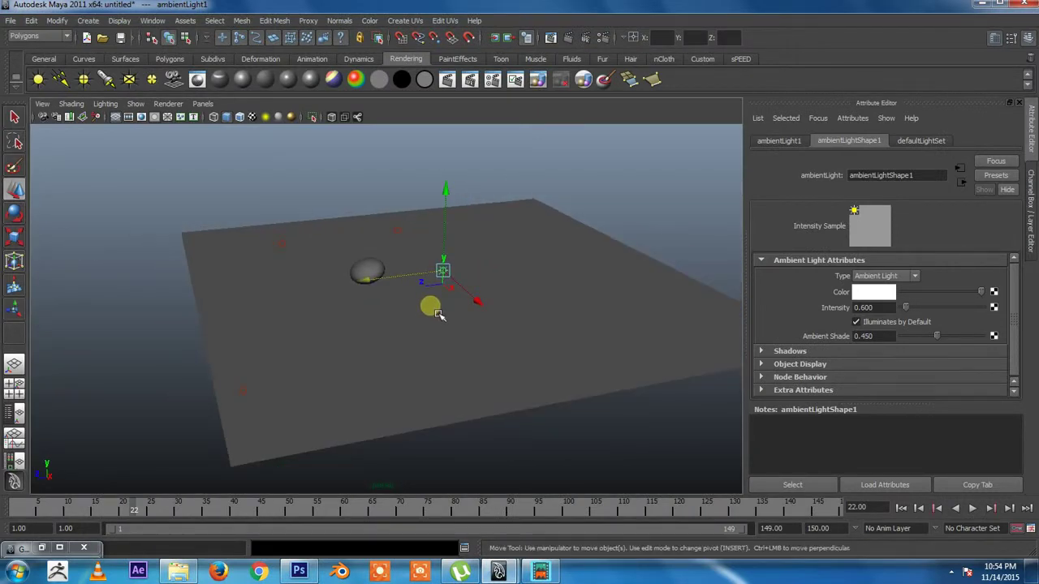
- Select the ground plane and open Hypershade from Window > Rendering Editors
{"action": "left_click", "coordinate": [385, 359]}
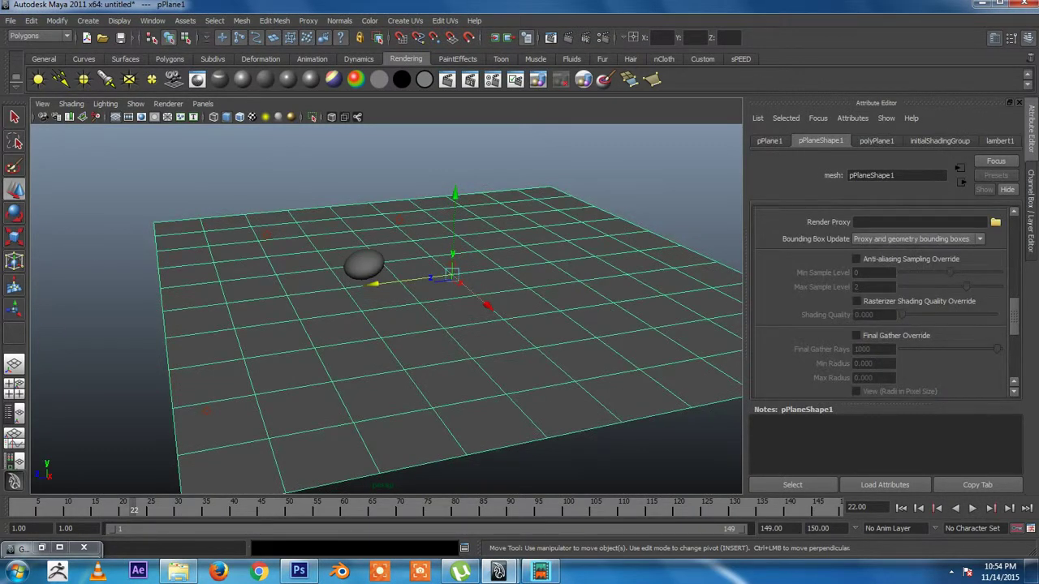
{"action": "left_click", "coordinate": [37, 510]}
{"action": "left_click", "coordinate": [89, 552]}
{"action": "left_click", "coordinate": [152, 20]}
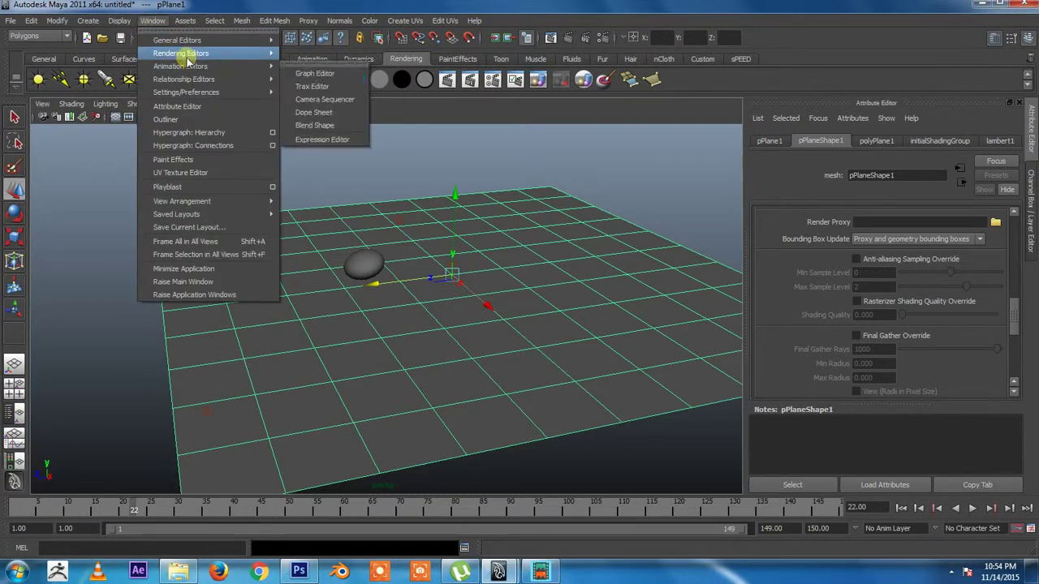
{"action": "mouse_move", "coordinate": [181, 53]}
{"action": "left_click", "coordinate": [330, 62]}
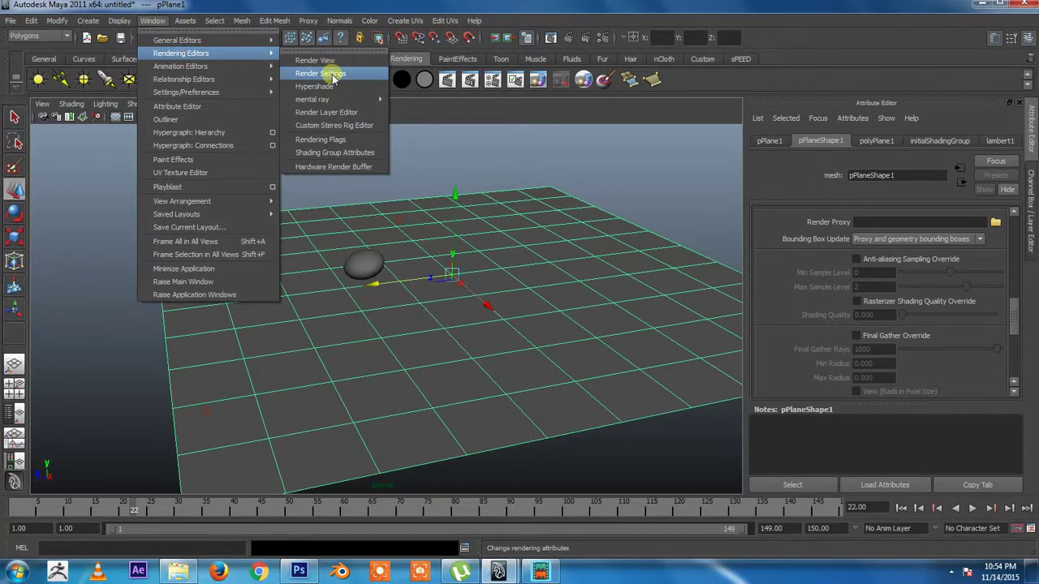
{"action": "left_click", "coordinate": [332, 75]}
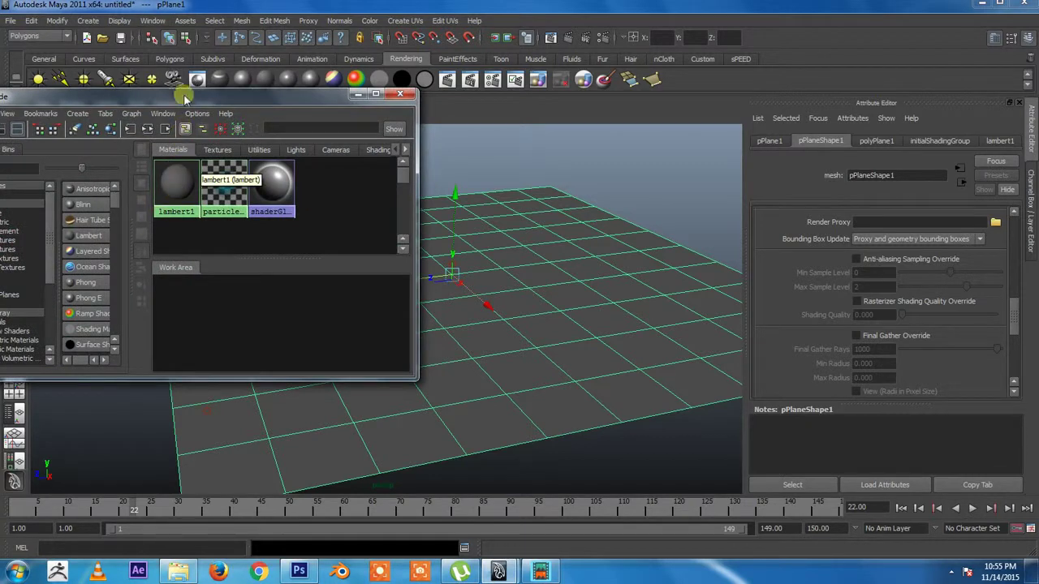
{"action": "left_click_drag", "start_coordinate": [188, 96], "coordinate": [326, 57]}
- Create a blinn1 material, assign it to the plane, and move Hypershade aside
{"action": "left_click", "coordinate": [221, 165]}
{"action": "middle_click_drag", "start_coordinate": [378, 289], "coordinate": [593, 396]}
{"action": "left_click", "coordinate": [593, 396]}
{"action": "right_click_drag", "start_coordinate": [337, 279], "coordinate": [351, 269]}
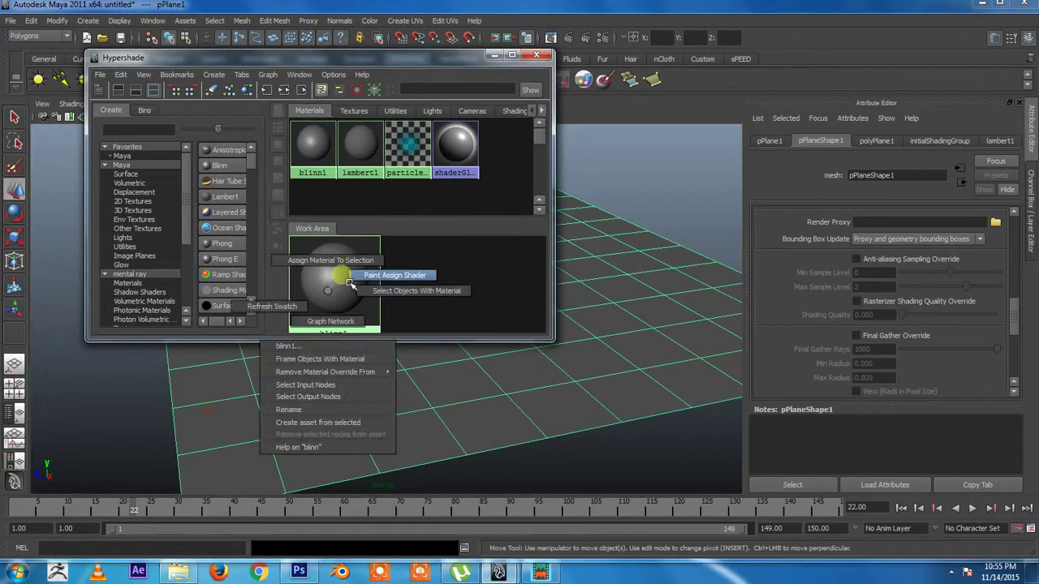
{"action": "left_click_drag", "start_coordinate": [538, 51], "coordinate": [539, 81]}
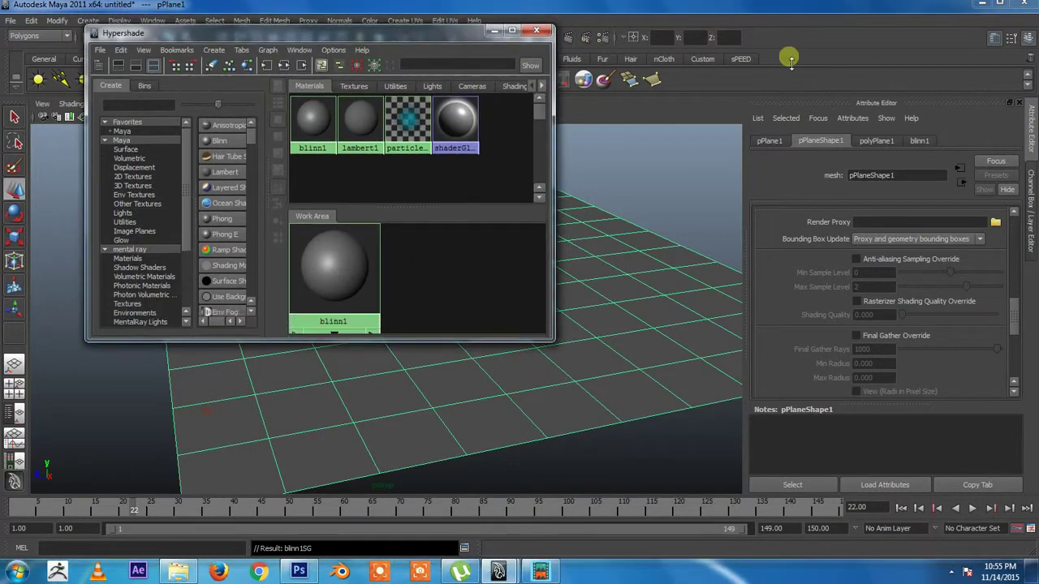
{"action": "left_click_drag", "start_coordinate": [393, 84], "coordinate": [548, 306]}
- Select the sphere and assign blinn1 to it
{"action": "left_click", "coordinate": [376, 268]}
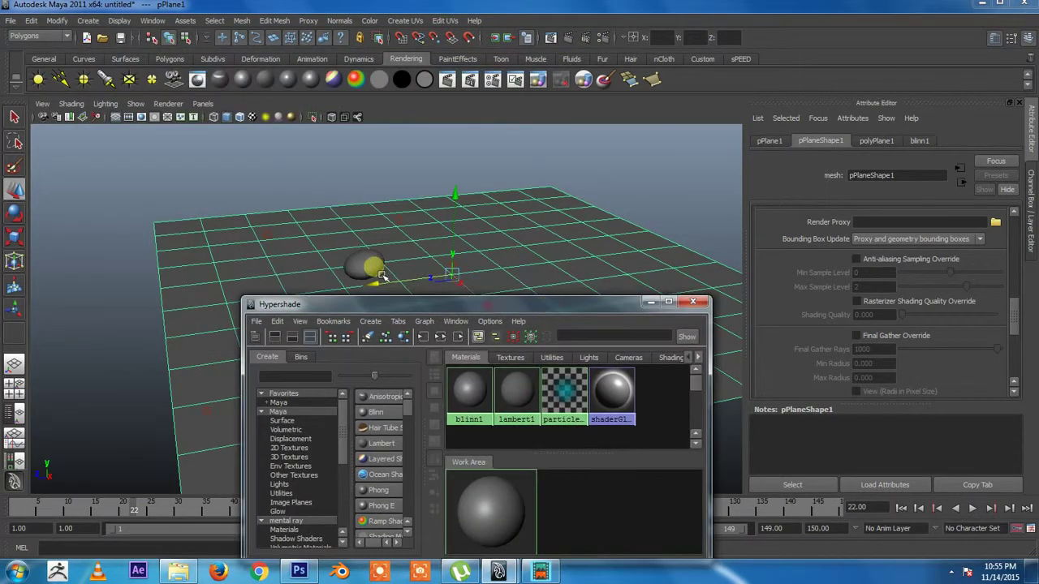
{"action": "left_click", "coordinate": [474, 439]}
{"action": "right_click", "coordinate": [508, 410]}
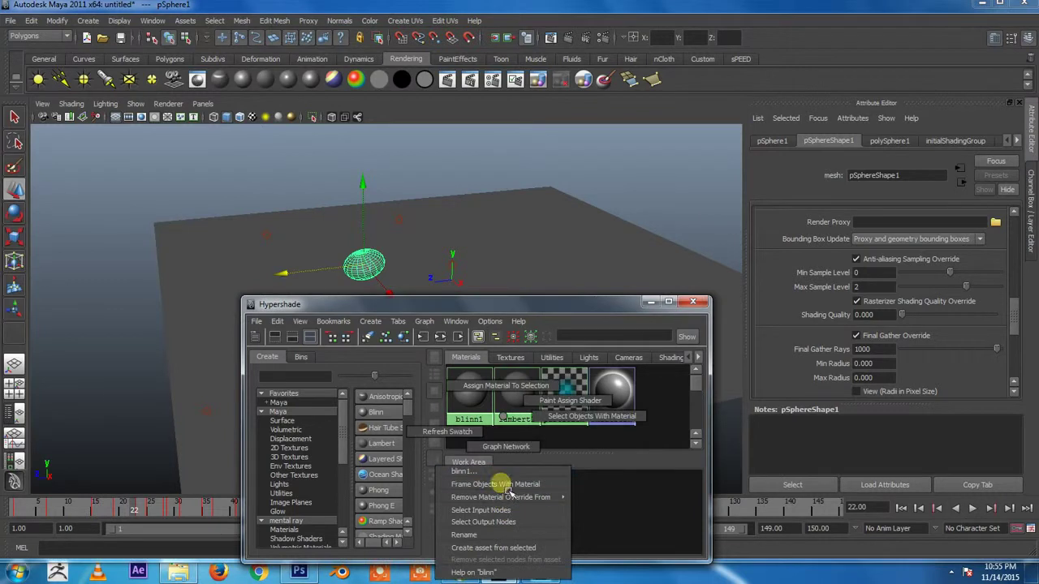
{"action": "left_click", "coordinate": [510, 388]}
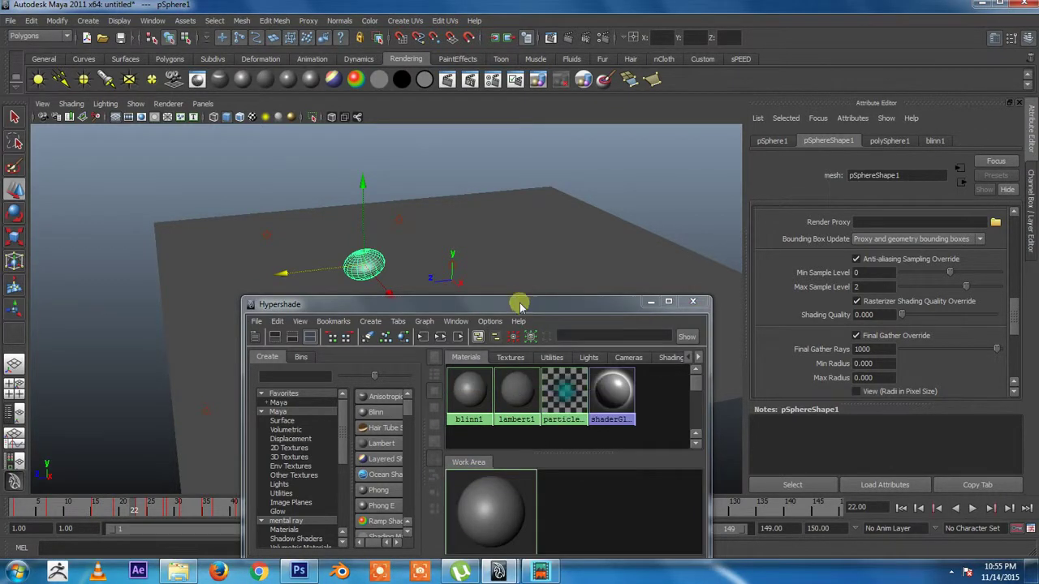
{"action": "left_click_drag", "start_coordinate": [519, 304], "coordinate": [160, 13]}
- Use Select Objects With Material on blinn1 to see which object uses it
{"action": "left_click", "coordinate": [499, 346]}
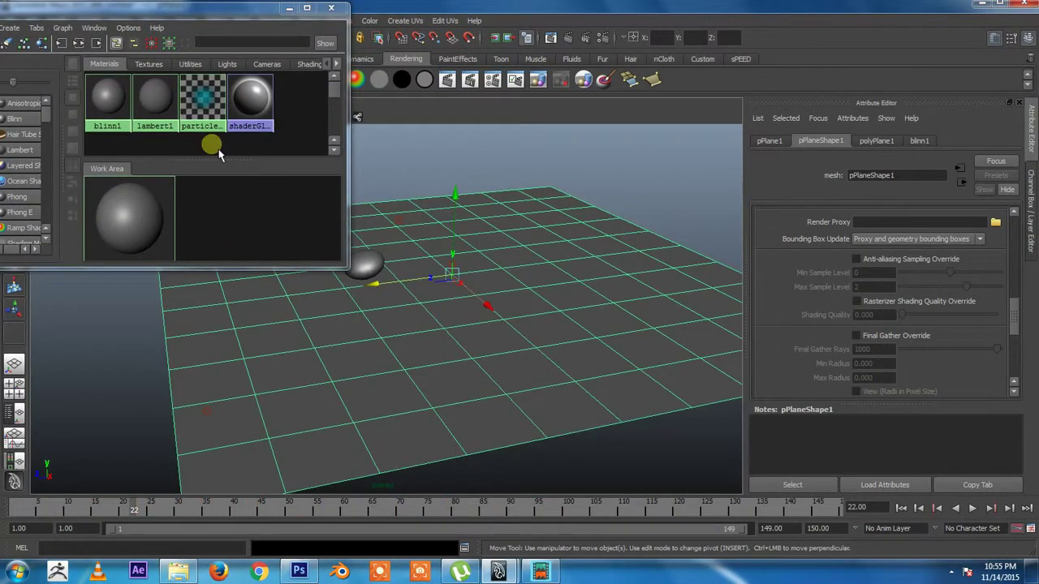
{"action": "right_click", "coordinate": [146, 209]}
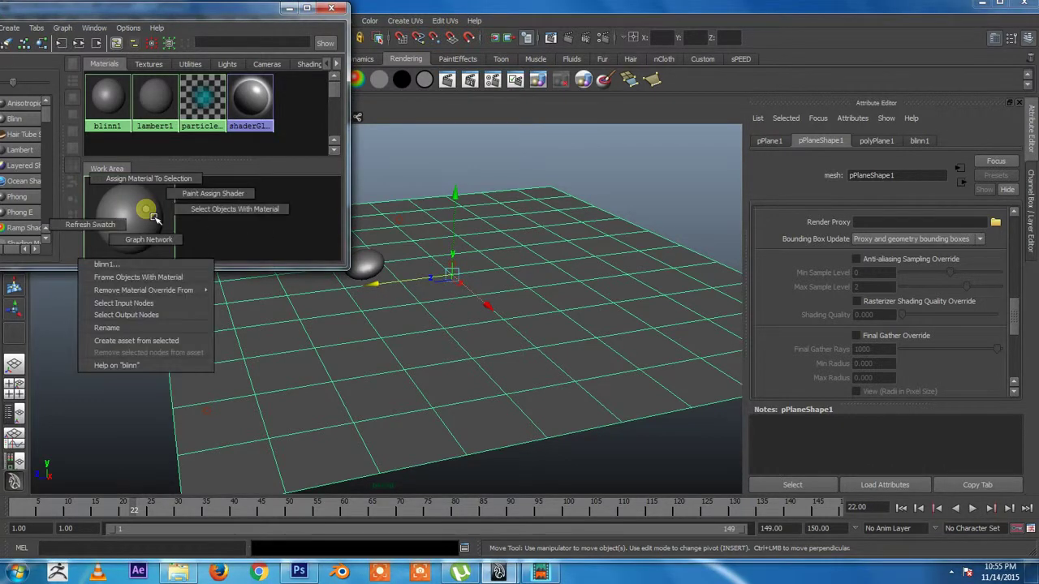
{"action": "left_click", "coordinate": [204, 208]}
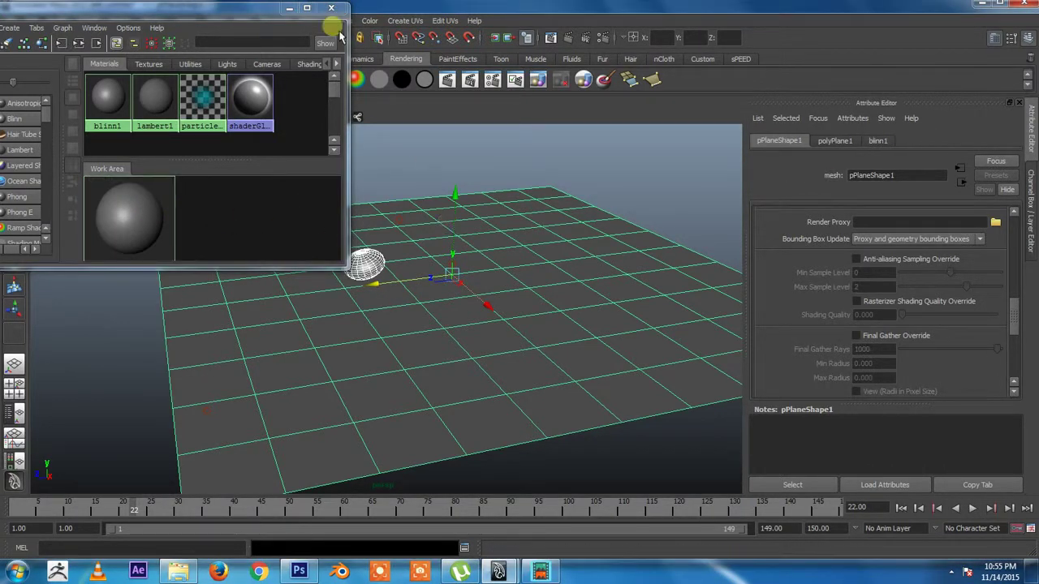
{"action": "left_click", "coordinate": [286, 9]}
- Test-render the sphere on the plane twice, orbiting closer between renders, then reset the time slider to frame 1
{"action": "left_click", "coordinate": [447, 78]}
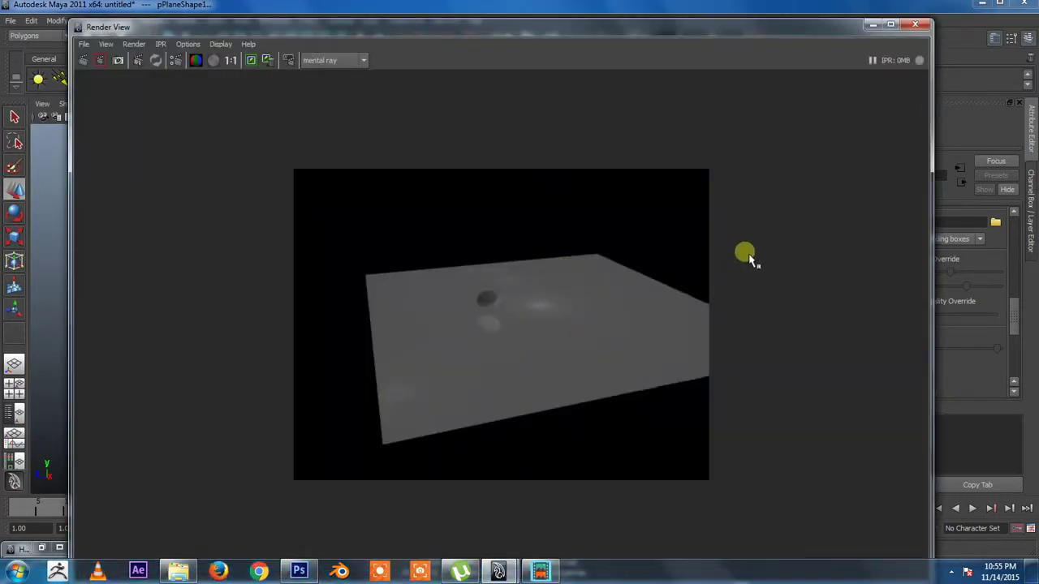
{"action": "left_click", "coordinate": [915, 25]}
{"action": "mouse_move", "coordinate": [454, 349]}
{"action": "left_mouse_down", "text": "alt"}
{"action": "mouse_move", "coordinate": [422, 339]}
{"action": "mouse_move", "coordinate": [456, 346]}
{"action": "left_mouse_up", "text": "alt"}
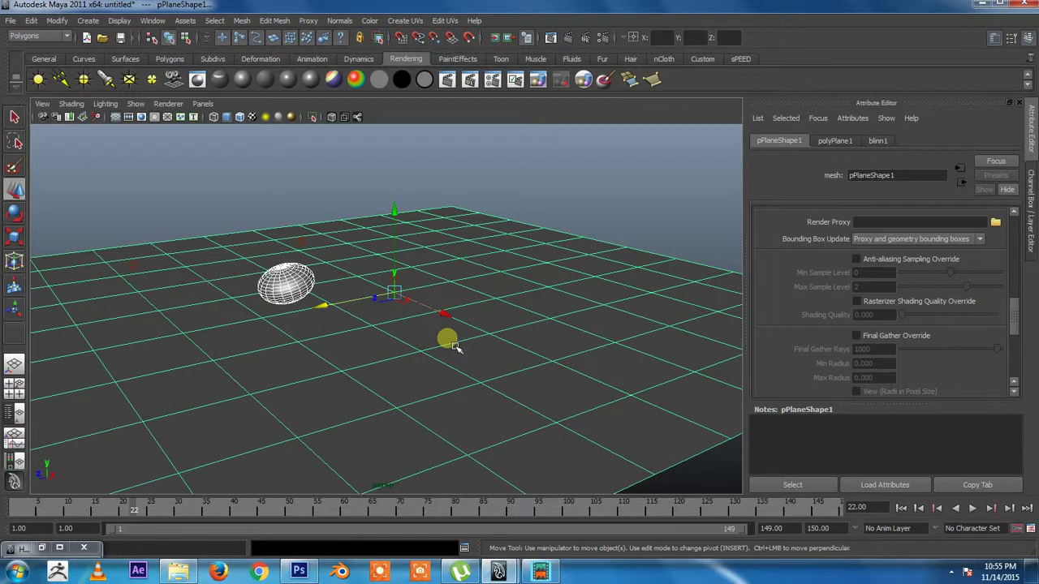
{"action": "left_click", "coordinate": [450, 85]}
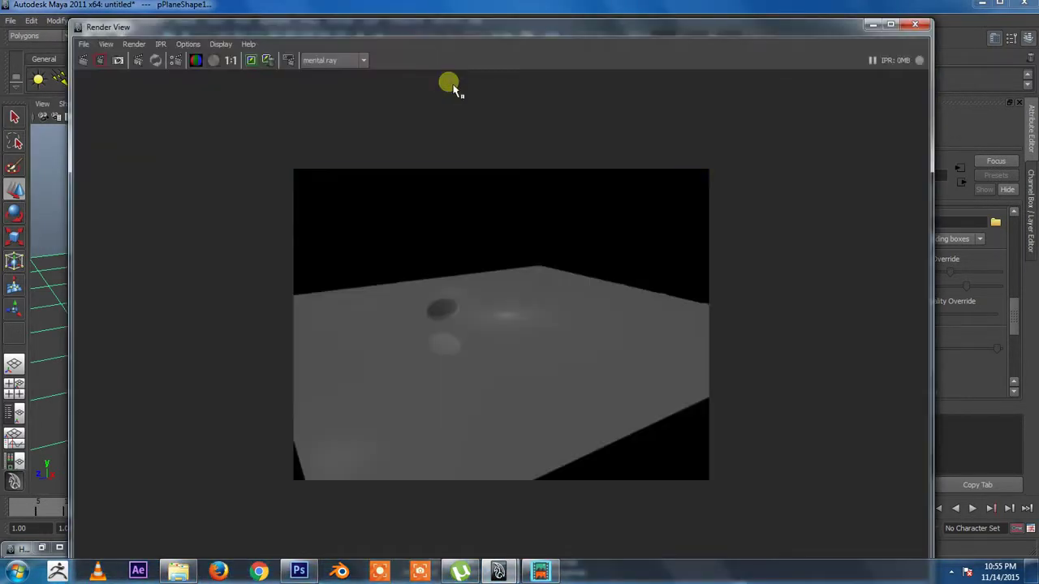
{"action": "left_click", "coordinate": [917, 30]}
{"action": "left_click_drag", "start_coordinate": [249, 502], "coordinate": [16, 528]}
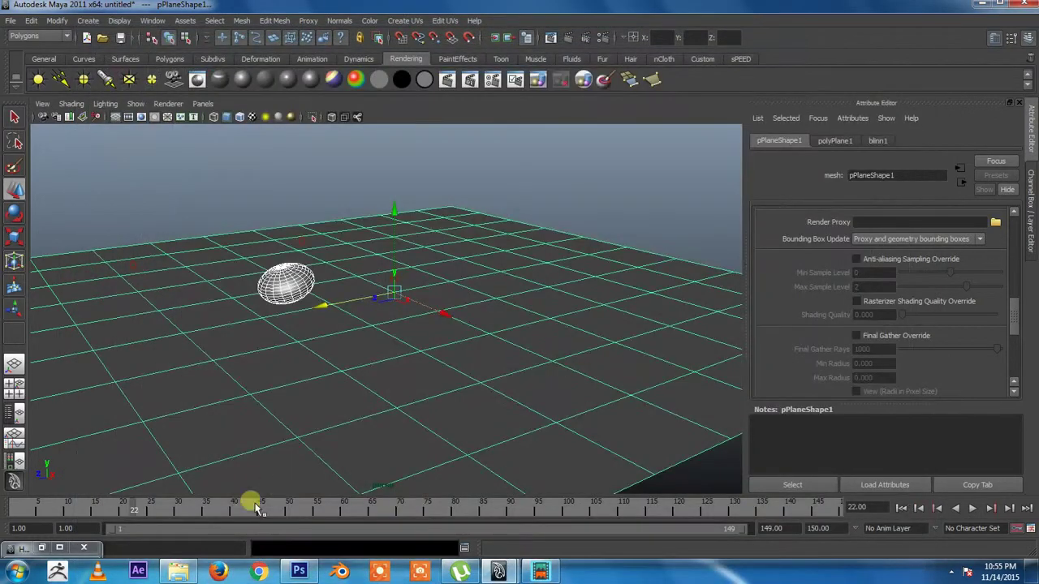
- Orbit to a lower view of the plane and open the Render Settings window
{"action": "left_click_drag", "start_coordinate": [221, 362], "coordinate": [239, 358], "text": "alt"}
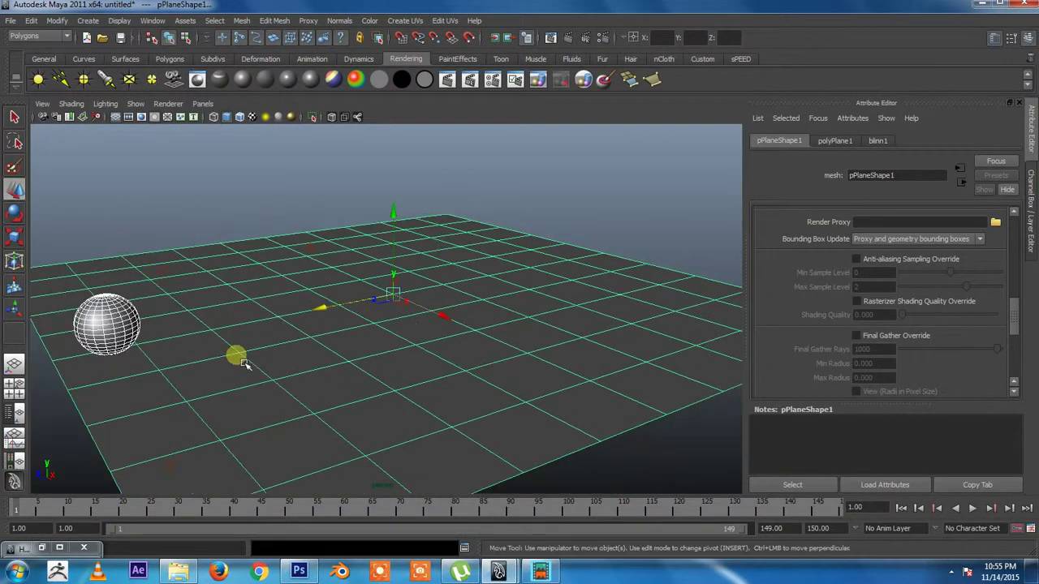
{"action": "mouse_move", "coordinate": [320, 361]}
{"action": "left_mouse_down", "text": "alt"}
{"action": "mouse_move", "coordinate": [332, 341]}
{"action": "mouse_move", "coordinate": [345, 349]}
{"action": "mouse_move", "coordinate": [324, 339]}
{"action": "left_mouse_up", "text": "alt"}
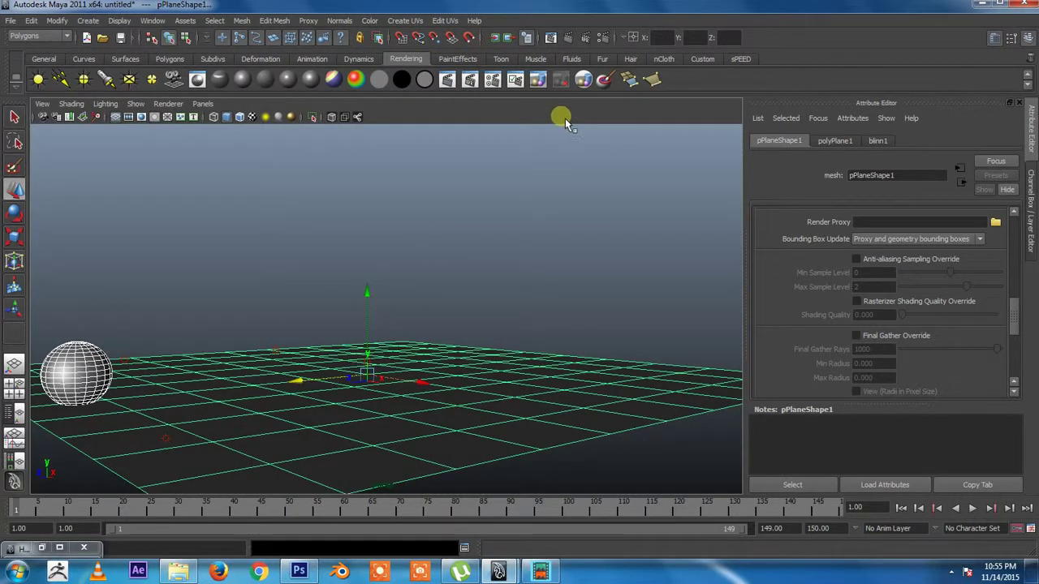
{"action": "left_click", "coordinate": [493, 81]}
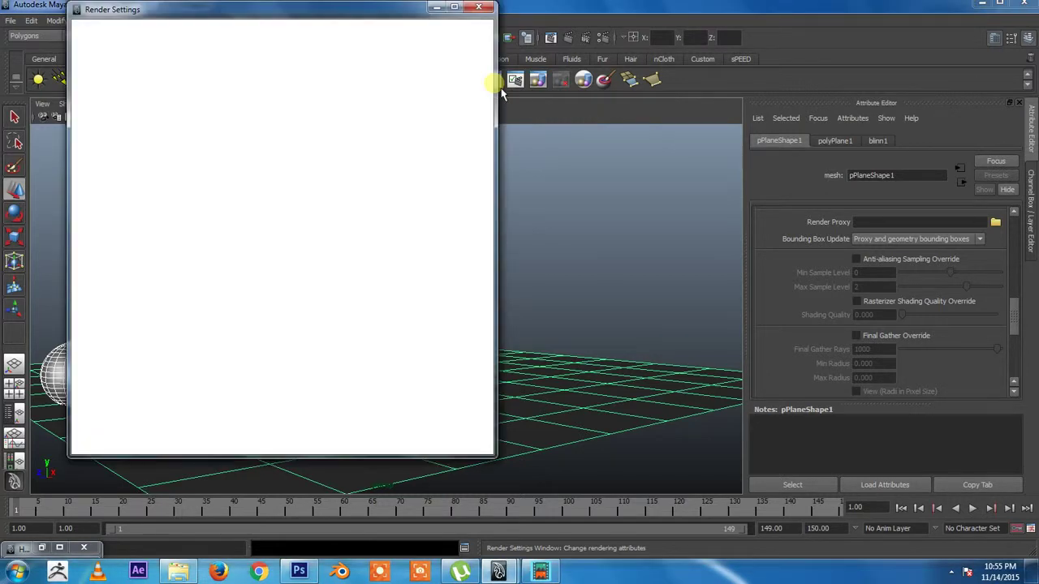
{"action": "left_click", "coordinate": [953, 573]}
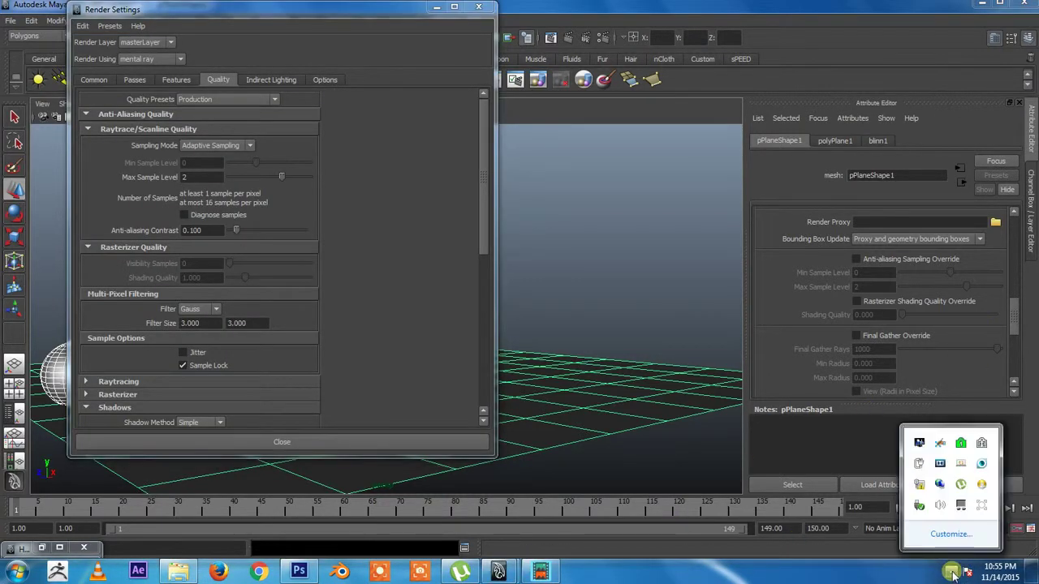
{"action": "left_click", "coordinate": [980, 507]}
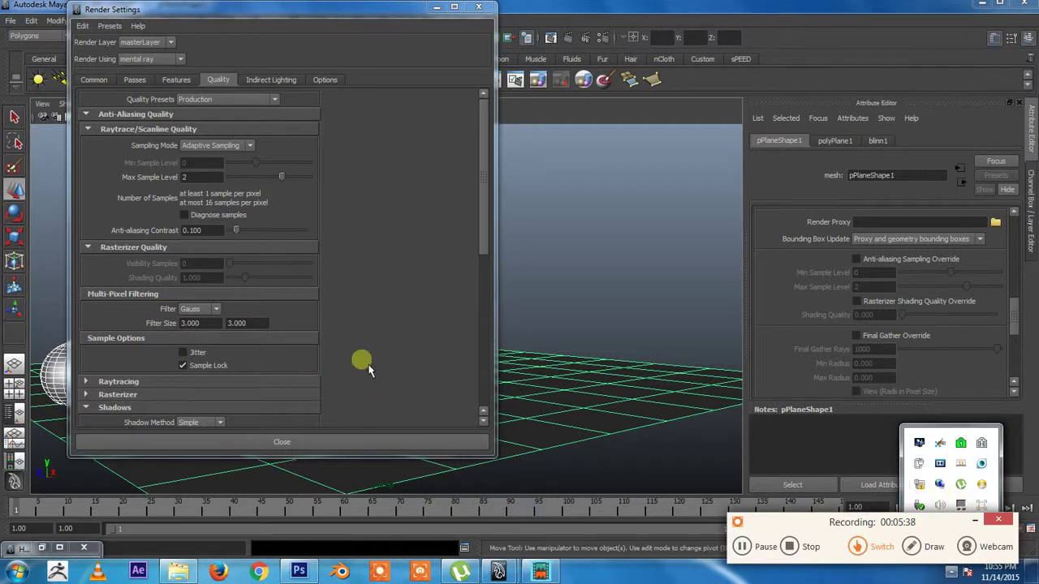
{"action": "left_click", "coordinate": [406, 273]}
- Keep Adaptive Sampling as the Quality sampling mode and bring up the Common settings
{"action": "left_click", "coordinate": [205, 146]}
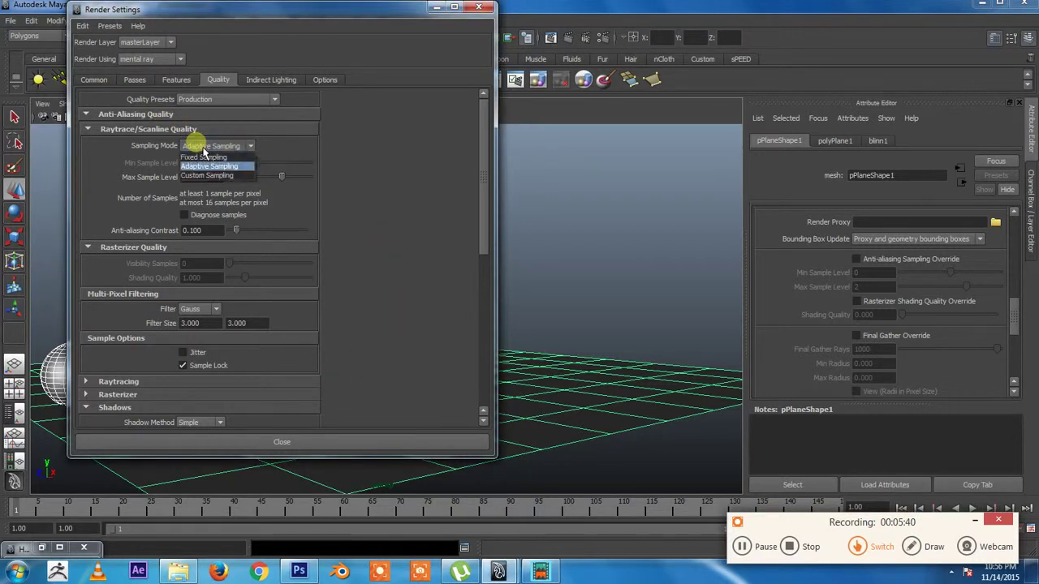
{"action": "left_click", "coordinate": [420, 179]}
{"action": "left_click", "coordinate": [91, 80]}
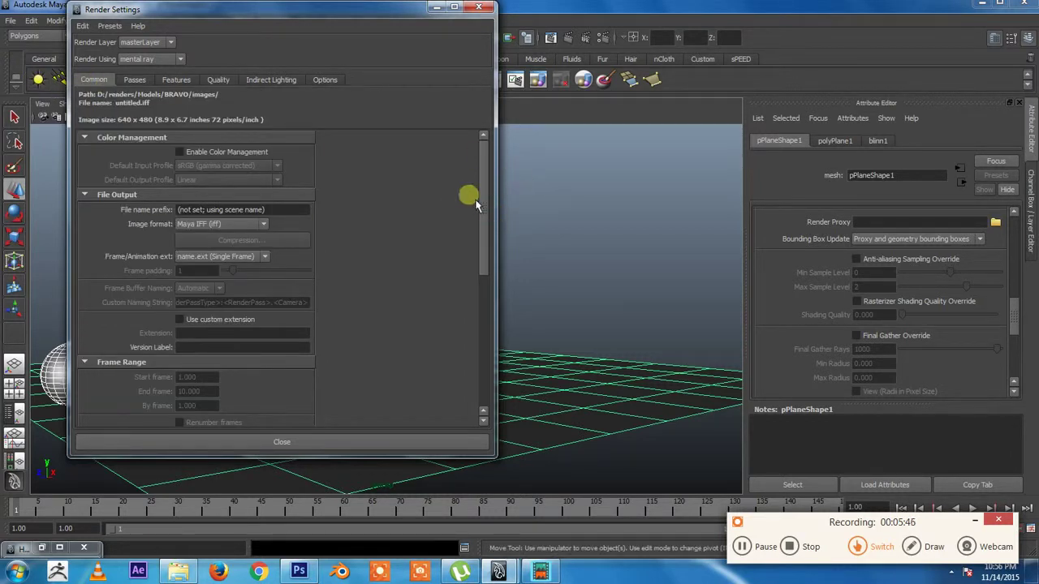
- Set the output image format to PNG
{"action": "scroll", "coordinate": [487, 203], "scroll_direction": "down", "scroll_amount": 2}
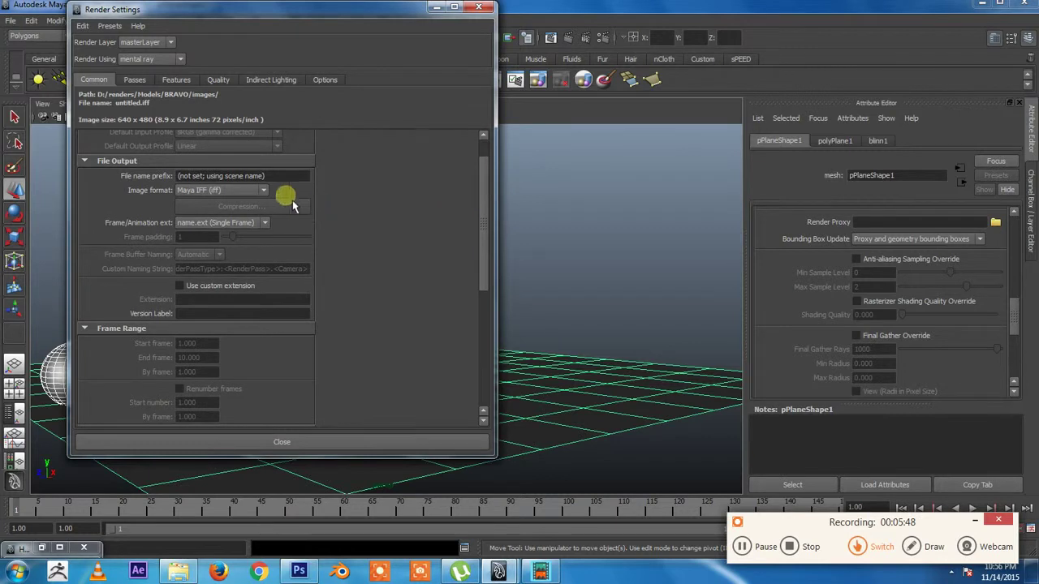
{"action": "left_click", "coordinate": [260, 194]}
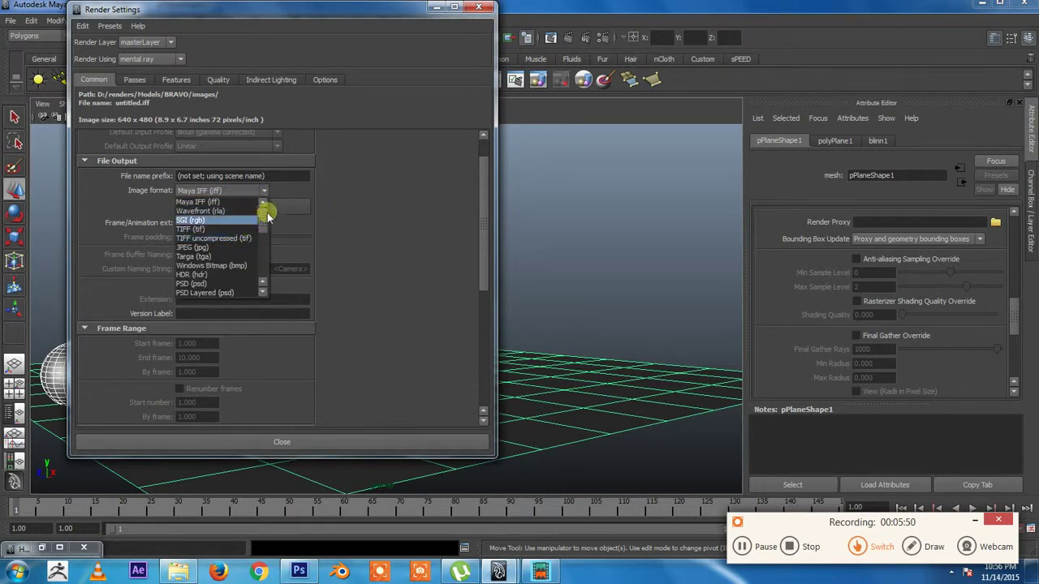
{"action": "left_click_drag", "start_coordinate": [264, 219], "coordinate": [265, 232]}
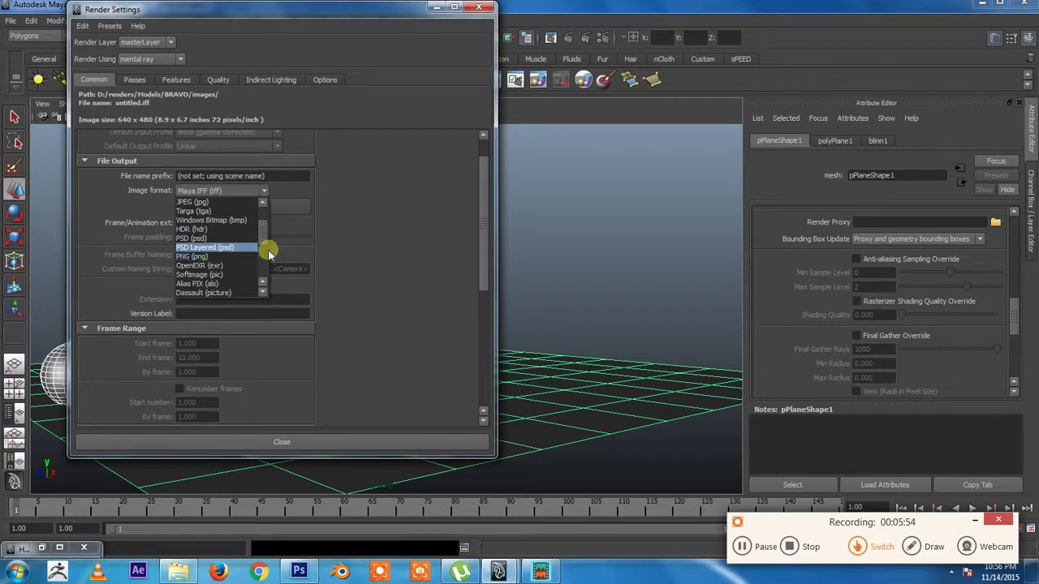
{"action": "mouse_move", "coordinate": [262, 230]}
{"action": "left_mouse_down"}
{"action": "mouse_move", "coordinate": [262, 251]}
{"action": "mouse_move", "coordinate": [263, 234]}
{"action": "left_mouse_up"}
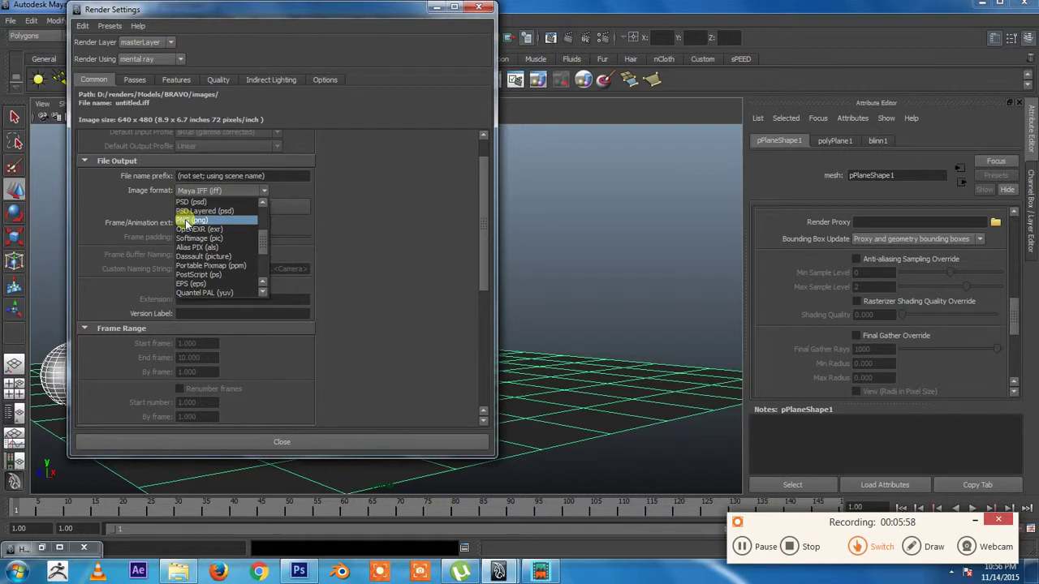
{"action": "left_click", "coordinate": [195, 230]}
- Use name.#.ext frame naming with frame padding 2 and end frame 150
{"action": "left_click", "coordinate": [245, 223]}
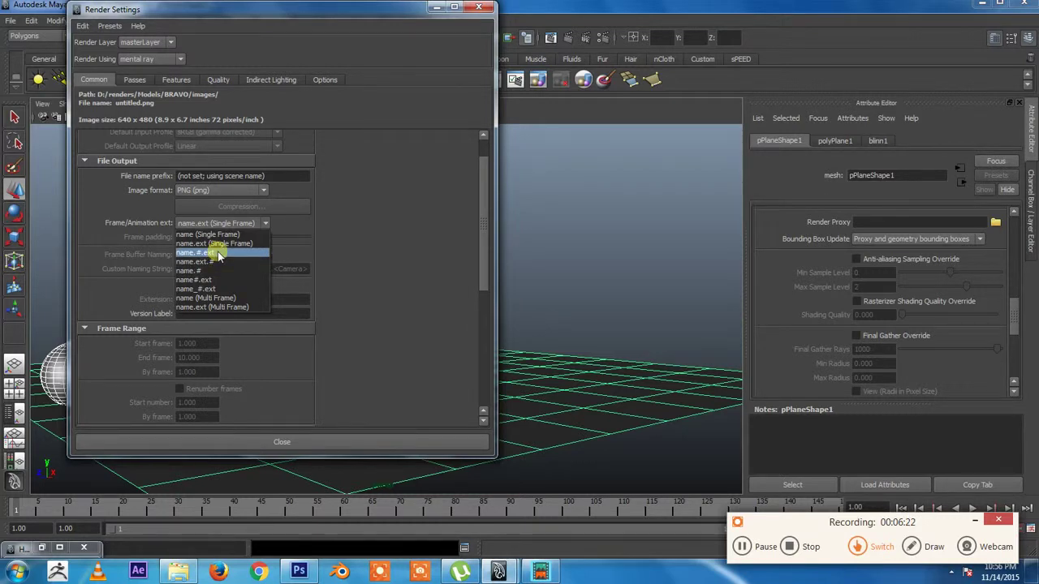
{"action": "left_click", "coordinate": [217, 255]}
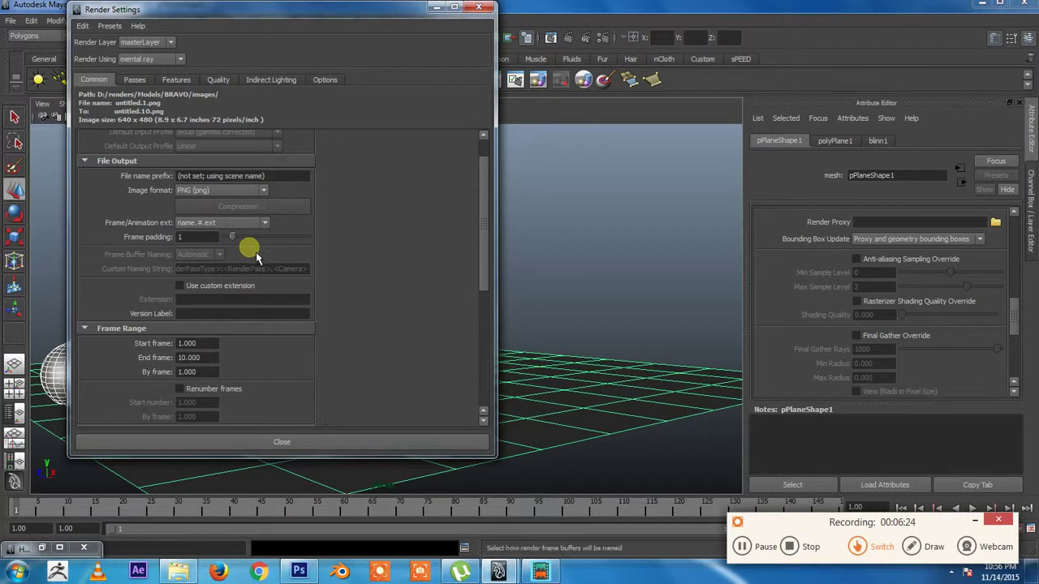
{"action": "double_click", "coordinate": [180, 237]}
{"action": "type", "text": "2"}
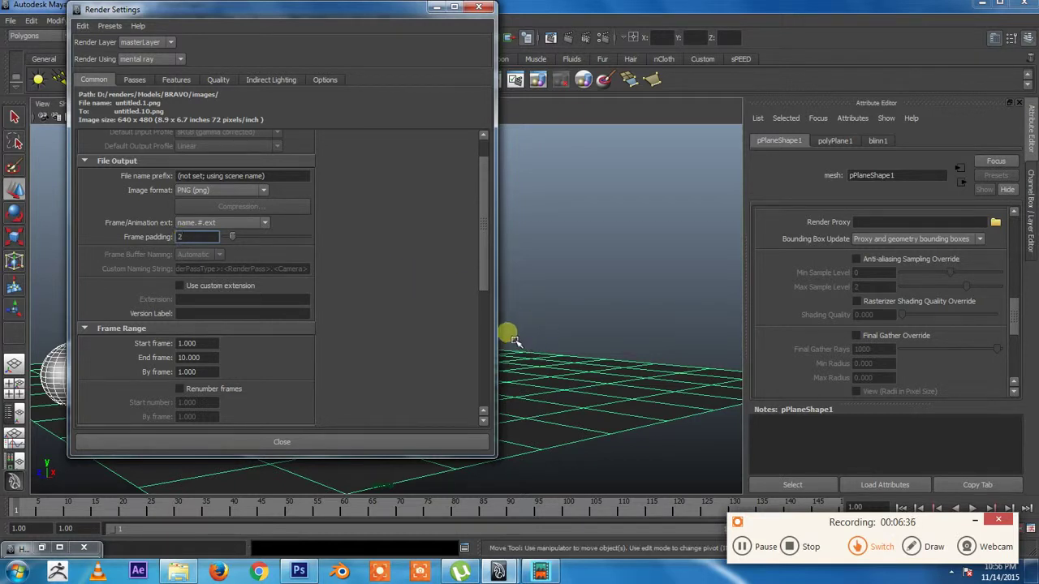
{"action": "scroll", "coordinate": [489, 292], "scroll_direction": "down", "scroll_amount": 2}
{"action": "scroll", "coordinate": [493, 316], "scroll_direction": "down", "scroll_amount": 1}
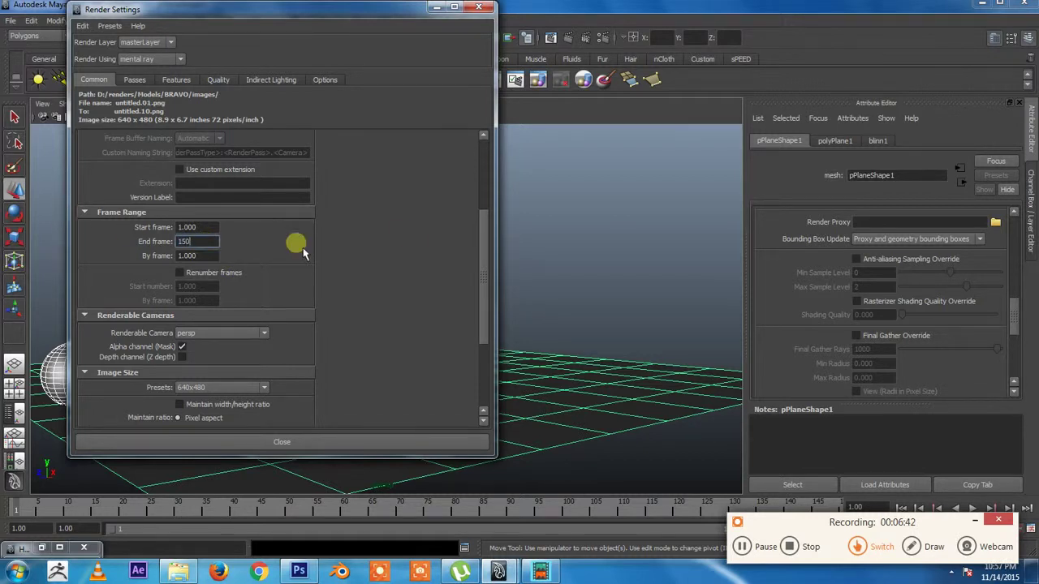
{"action": "scroll", "coordinate": [406, 250], "scroll_direction": "down", "scroll_amount": 3}
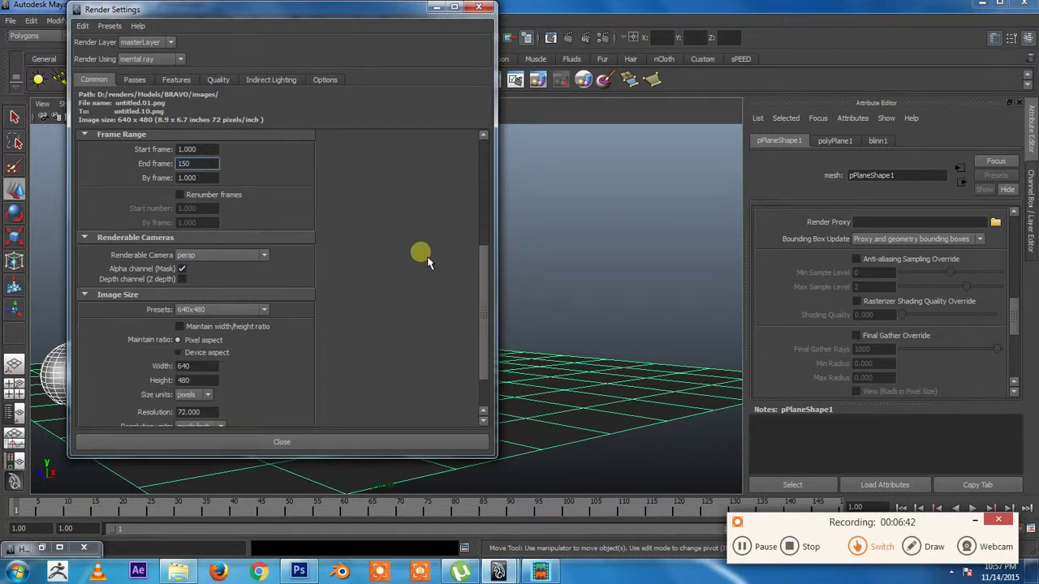
{"action": "left_click", "coordinate": [221, 257]}
- Check the renderable camera and keep the 640x480 image size
{"action": "left_click", "coordinate": [353, 271]}
{"action": "left_click_drag", "start_coordinate": [487, 276], "coordinate": [487, 302]}
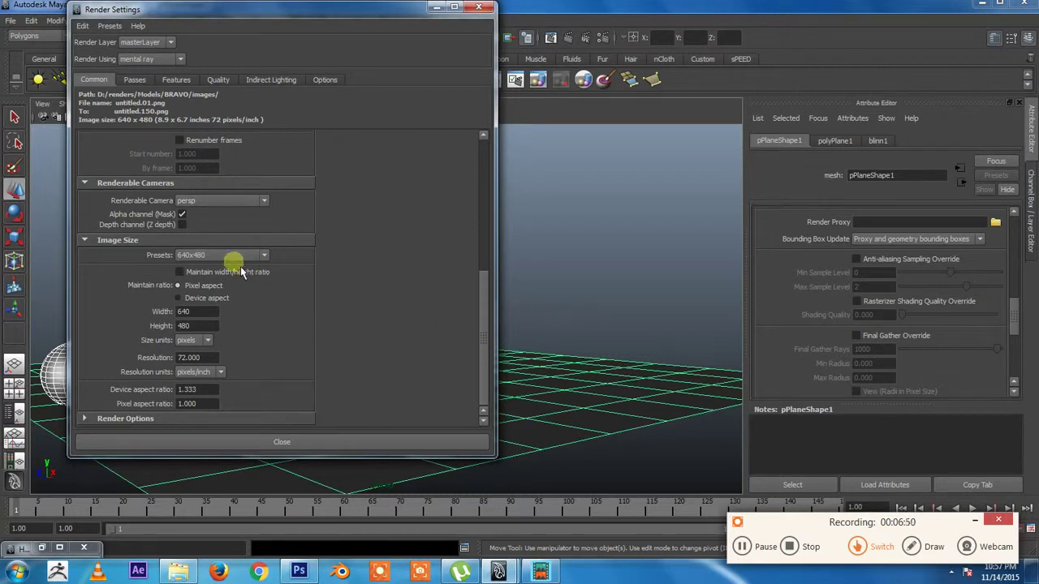
{"action": "left_click", "coordinate": [236, 258]}
{"action": "left_click", "coordinate": [400, 280]}
{"action": "double_click", "coordinate": [191, 358]}
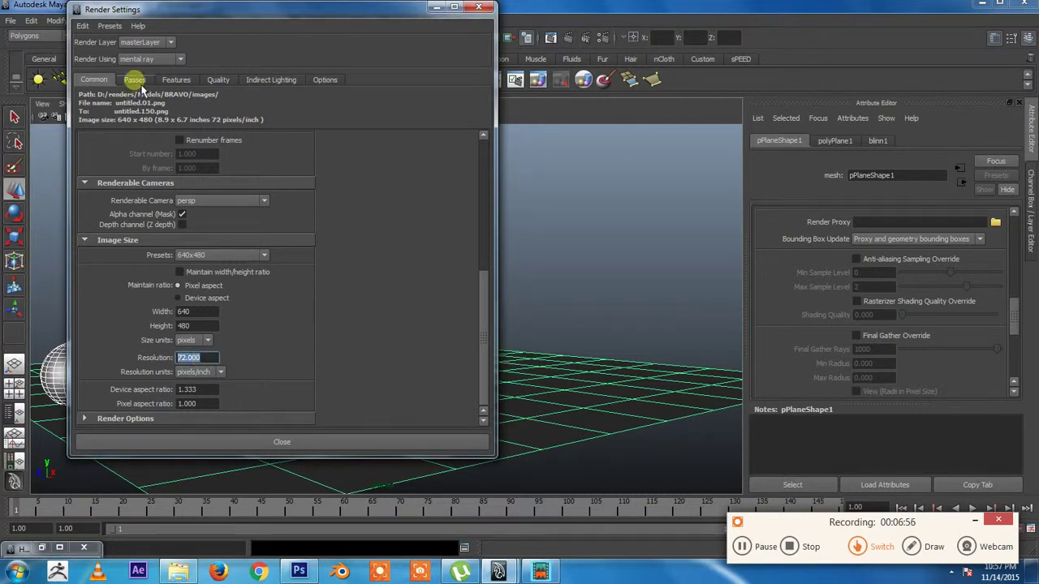
- Turn on Global Illumination in the mental ray features settings
{"action": "left_click", "coordinate": [139, 83]}
{"action": "left_click", "coordinate": [180, 80]}
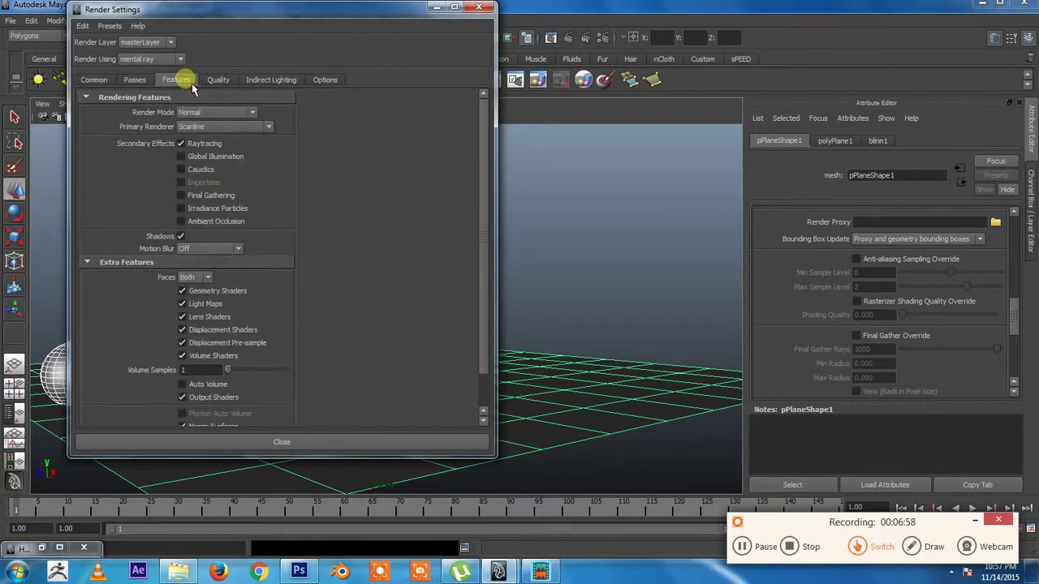
{"action": "left_click", "coordinate": [182, 155]}
- Review the quality presets and global illumination settings, then close Render Settings
{"action": "left_click", "coordinate": [216, 80]}
{"action": "left_click", "coordinate": [227, 100]}
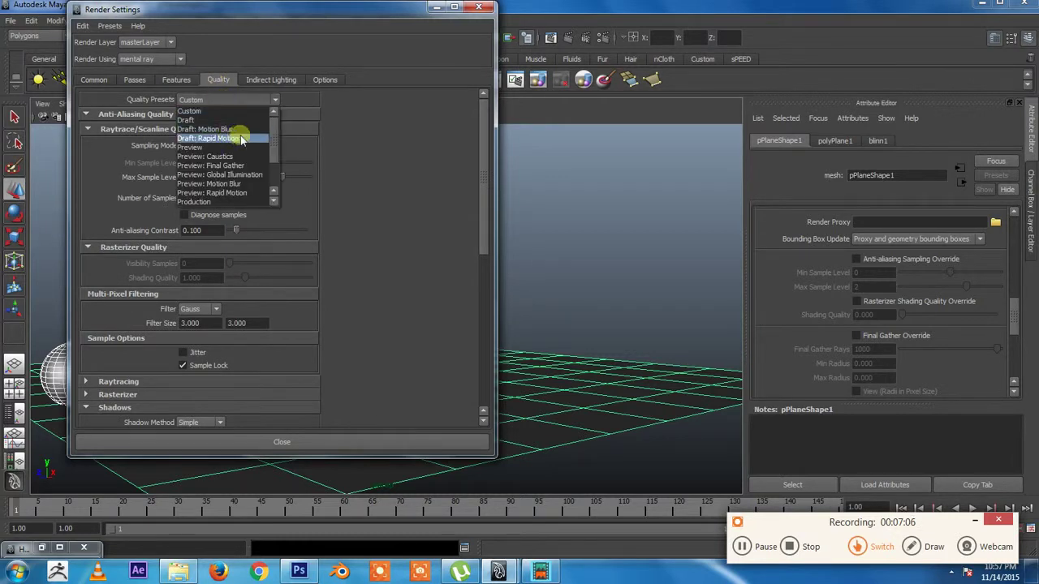
{"action": "left_click", "coordinate": [301, 70]}
{"action": "left_click", "coordinate": [276, 81]}
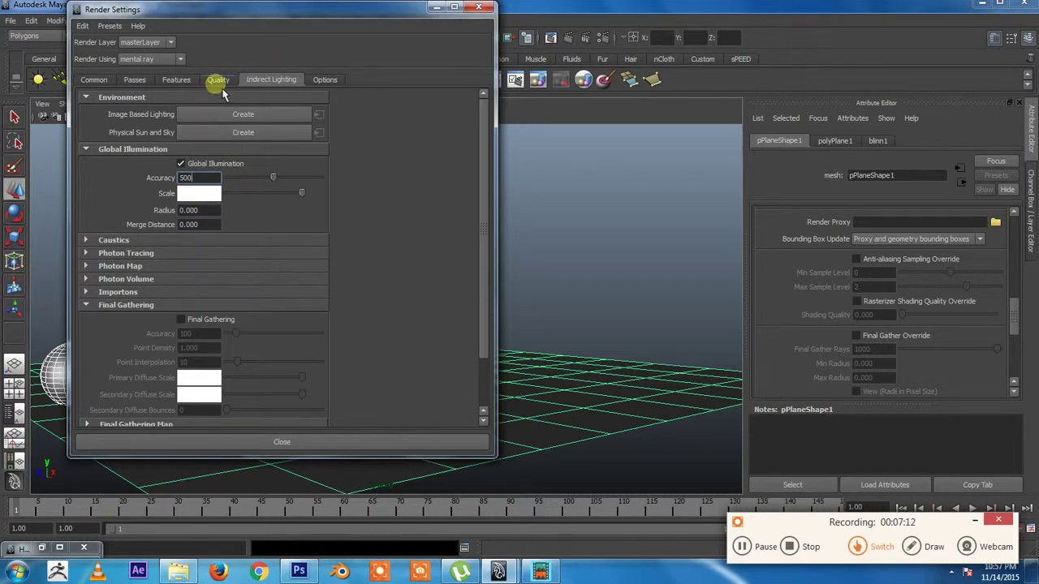
{"action": "left_click", "coordinate": [217, 81]}
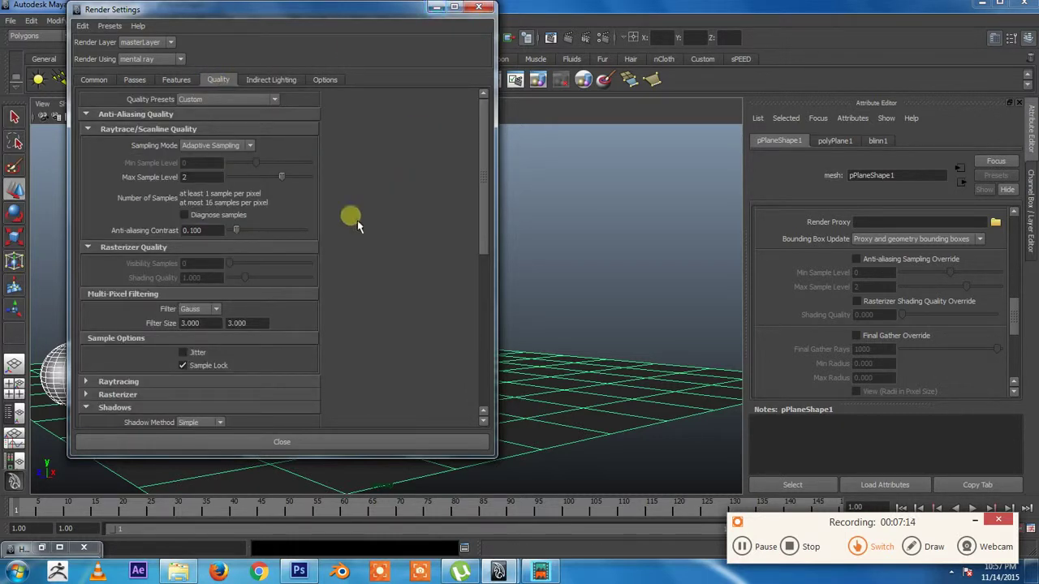
{"action": "left_click", "coordinate": [333, 443]}
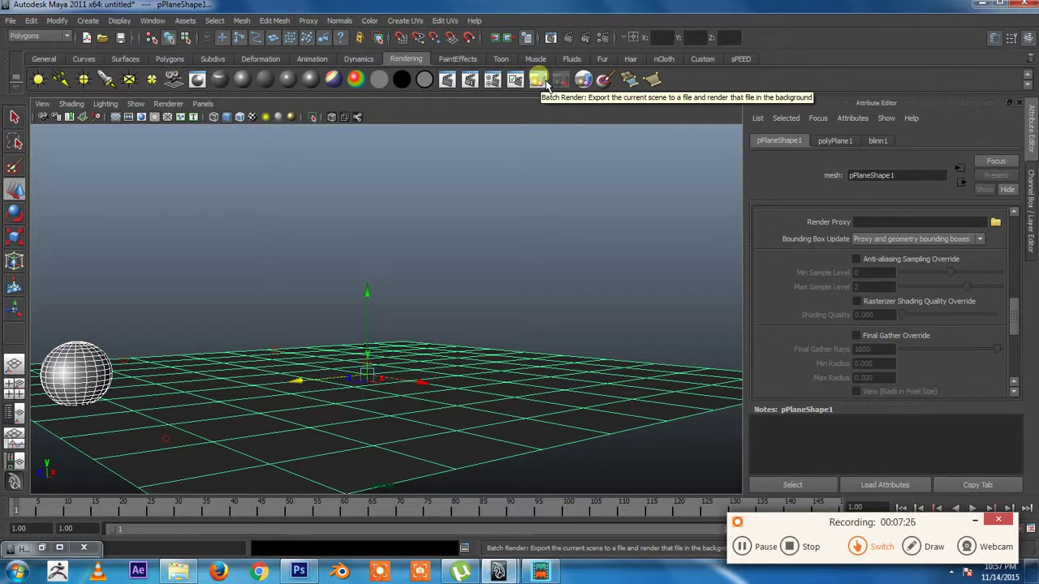
- Cancel the Save Scene As dialog and launch a background mental ray batch render
{"action": "left_click", "coordinate": [10, 21]}
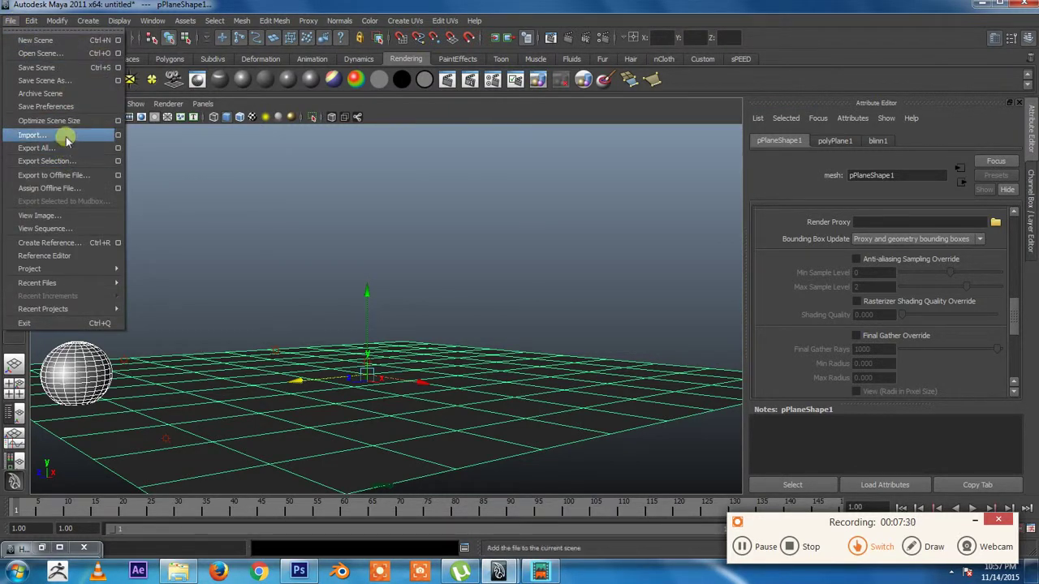
{"action": "left_click", "coordinate": [65, 81]}
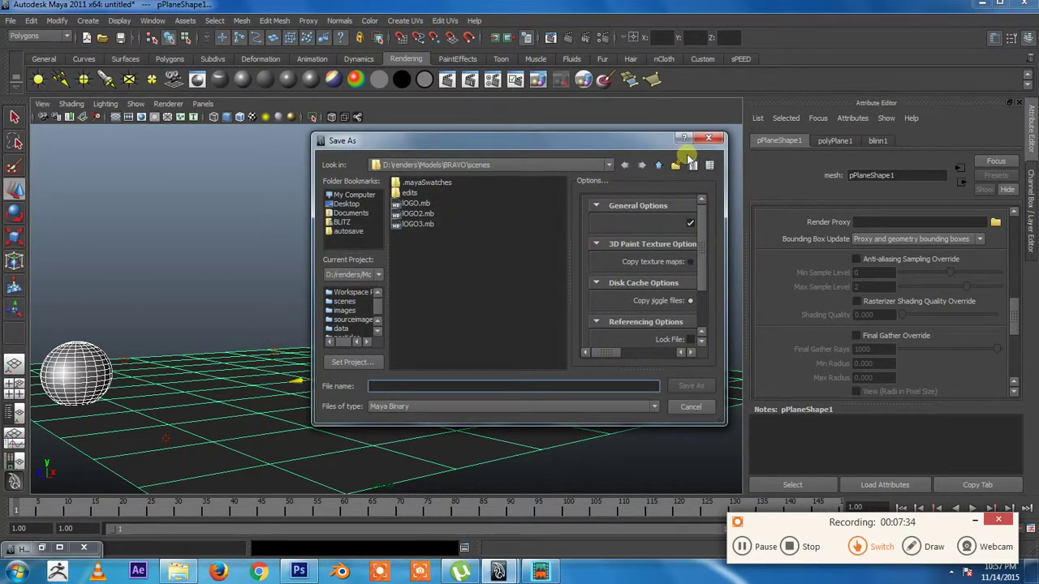
{"action": "left_click", "coordinate": [708, 138]}
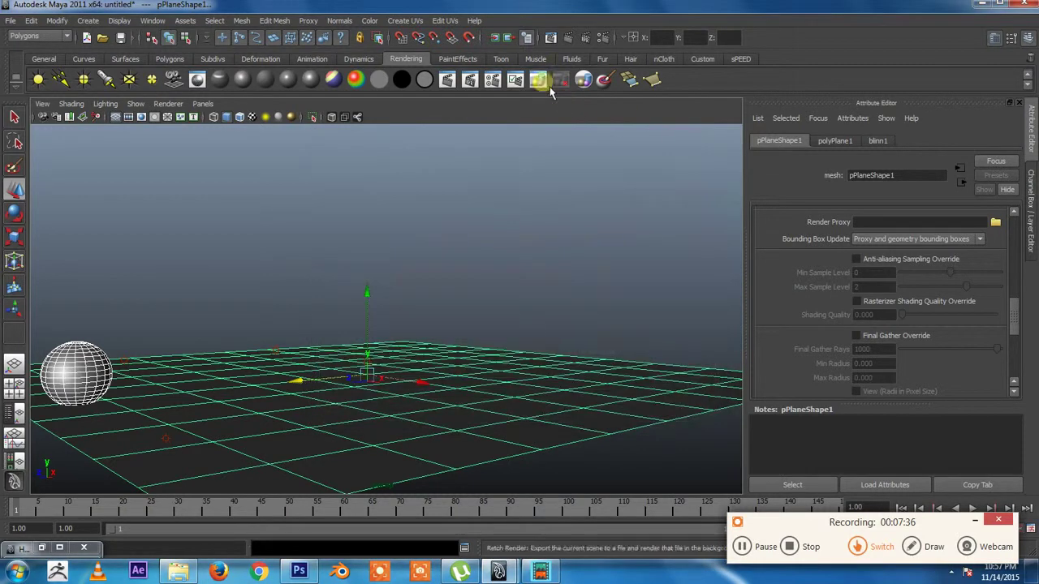
{"action": "left_click", "coordinate": [543, 85]}
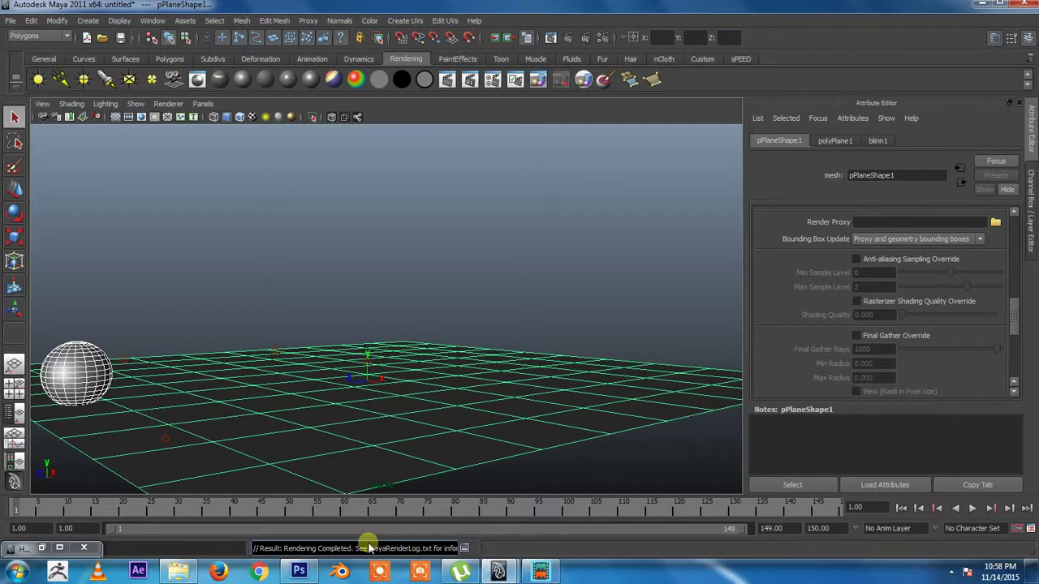
{"action": "left_click", "coordinate": [464, 549]}
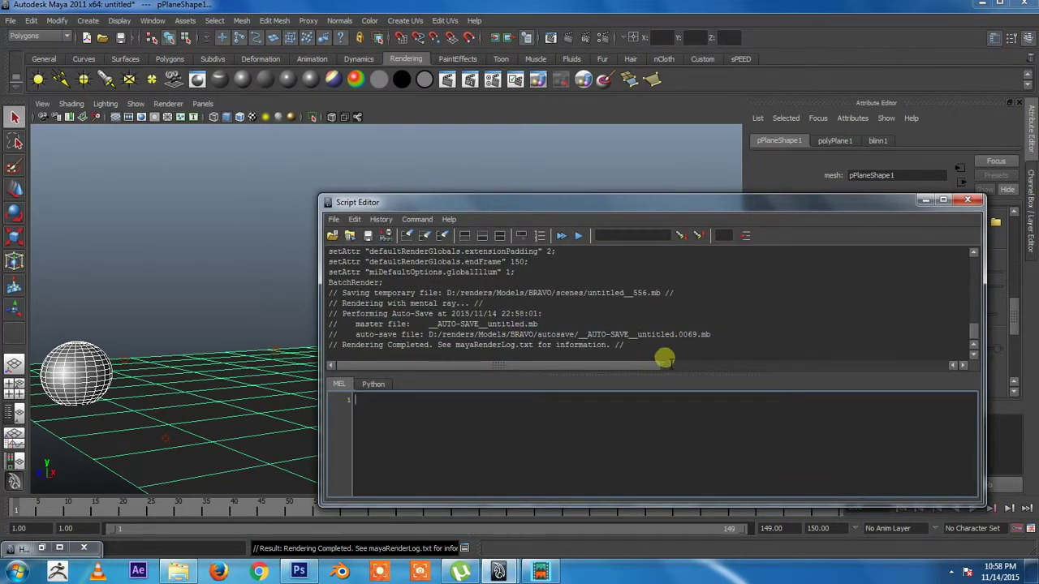
{"action": "left_click_drag", "start_coordinate": [382, 294], "coordinate": [510, 298]}
{"action": "triple_click", "coordinate": [510, 298]}
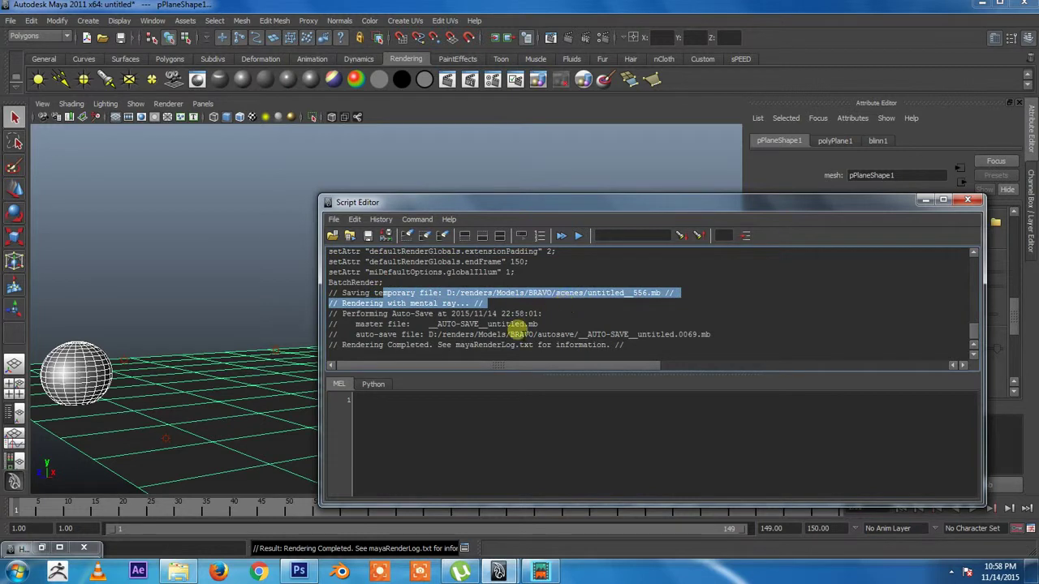
{"action": "left_click", "coordinate": [478, 333]}
{"action": "left_click_drag", "start_coordinate": [378, 323], "coordinate": [516, 333]}
{"action": "left_click", "coordinate": [349, 333]}
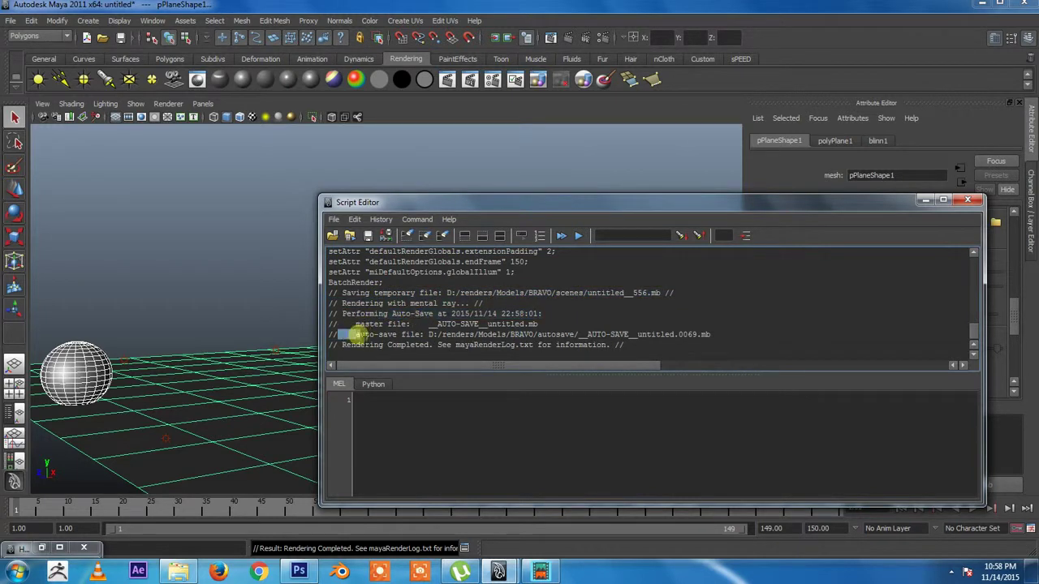
{"action": "left_click_drag", "start_coordinate": [342, 346], "coordinate": [430, 346]}
{"action": "scroll", "coordinate": [680, 347], "scroll_direction": "up", "scroll_amount": 5}
{"action": "scroll", "coordinate": [679, 347], "scroll_direction": "down", "scroll_amount": 5}
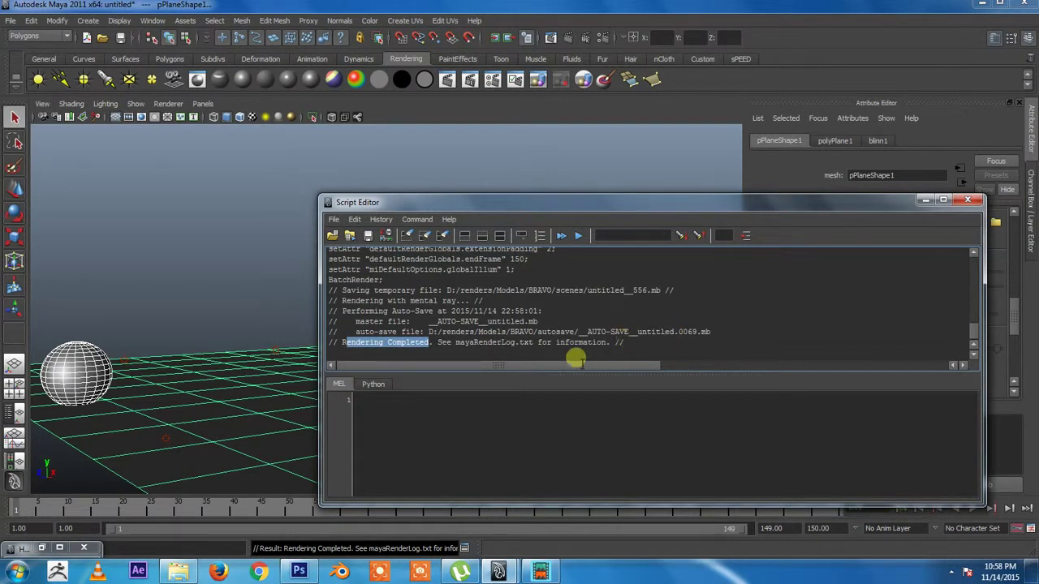
{"action": "left_click", "coordinate": [566, 344]}
{"action": "left_click_drag", "start_coordinate": [566, 344], "coordinate": [681, 349]}
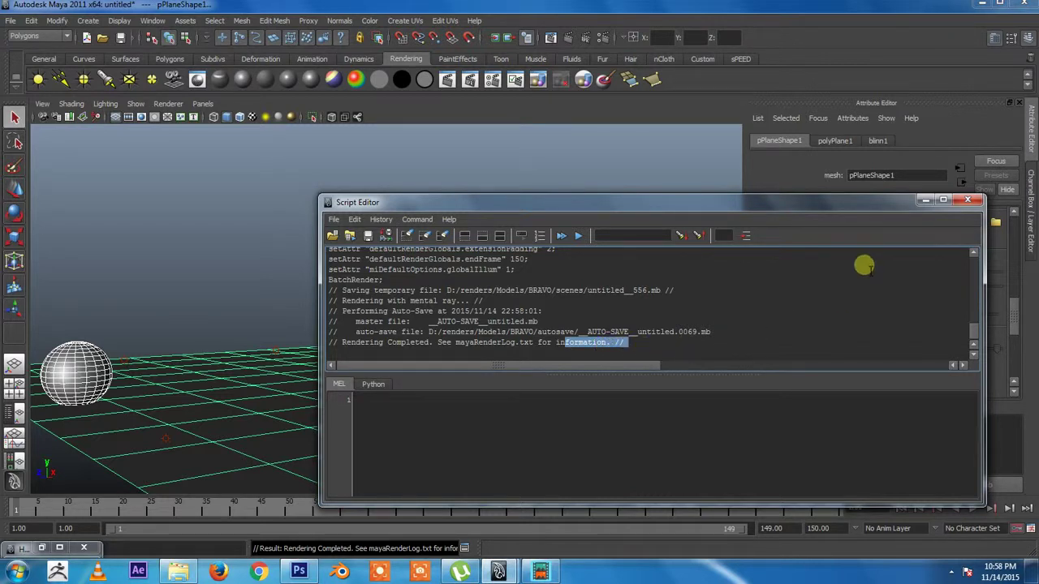
{"action": "left_click", "coordinate": [926, 200]}
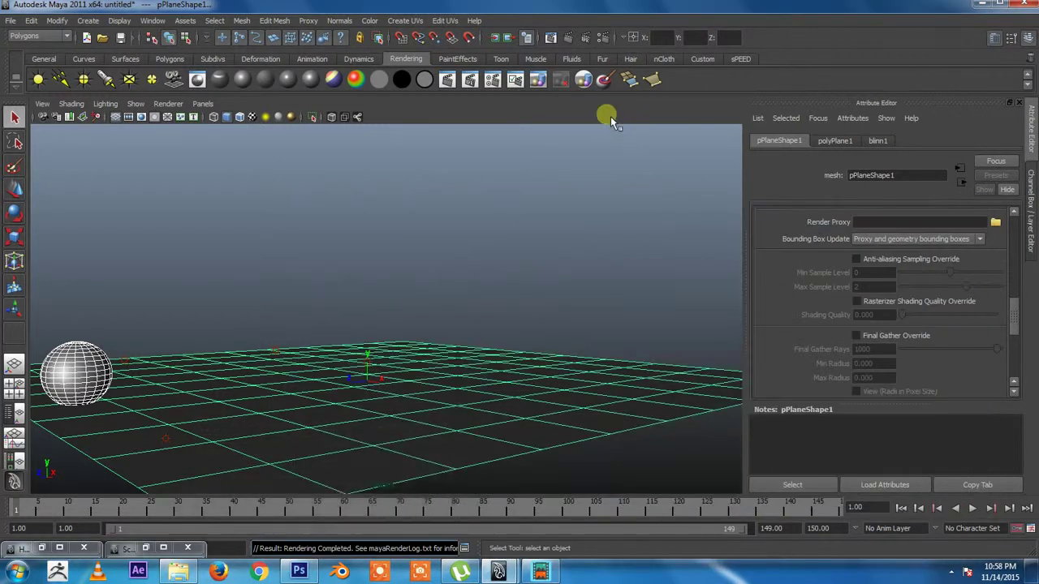
- Run a second batch render and confirm Rendering Completed in the Script Editor log
{"action": "left_click", "coordinate": [545, 89]}
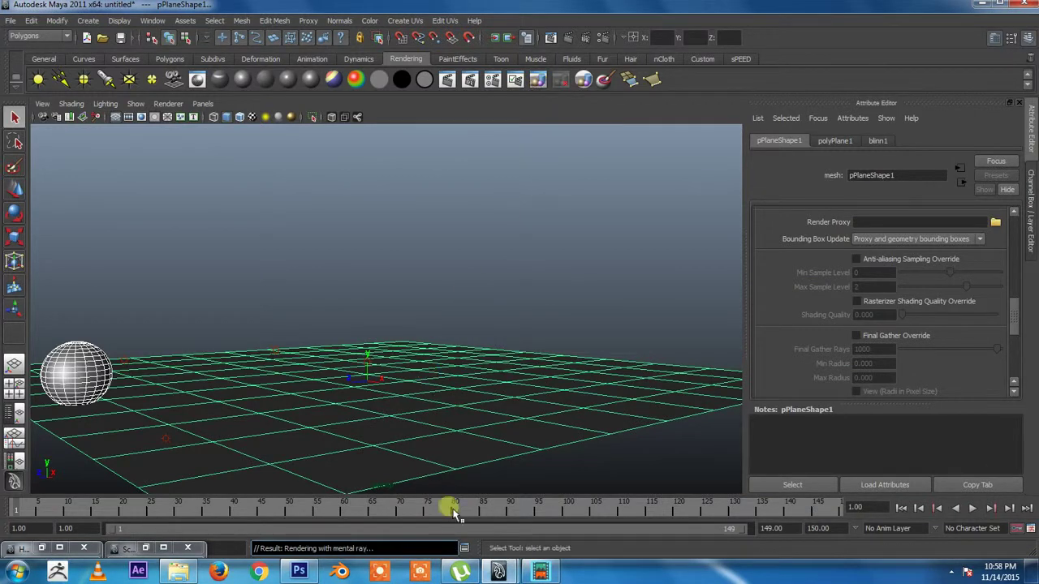
{"action": "left_click", "coordinate": [464, 549]}
{"action": "left_click", "coordinate": [622, 471]}
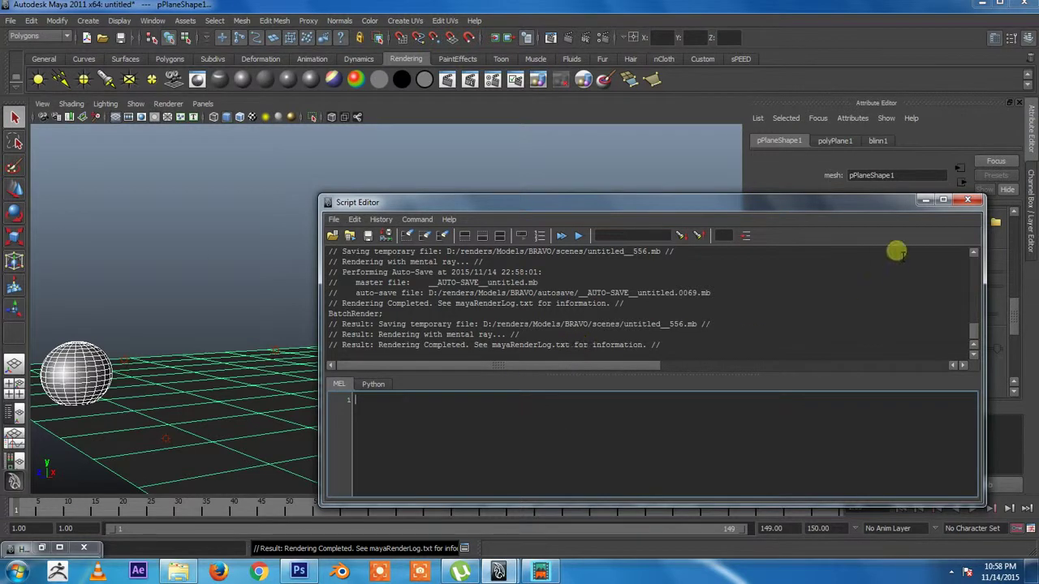
{"action": "left_click", "coordinate": [925, 201]}
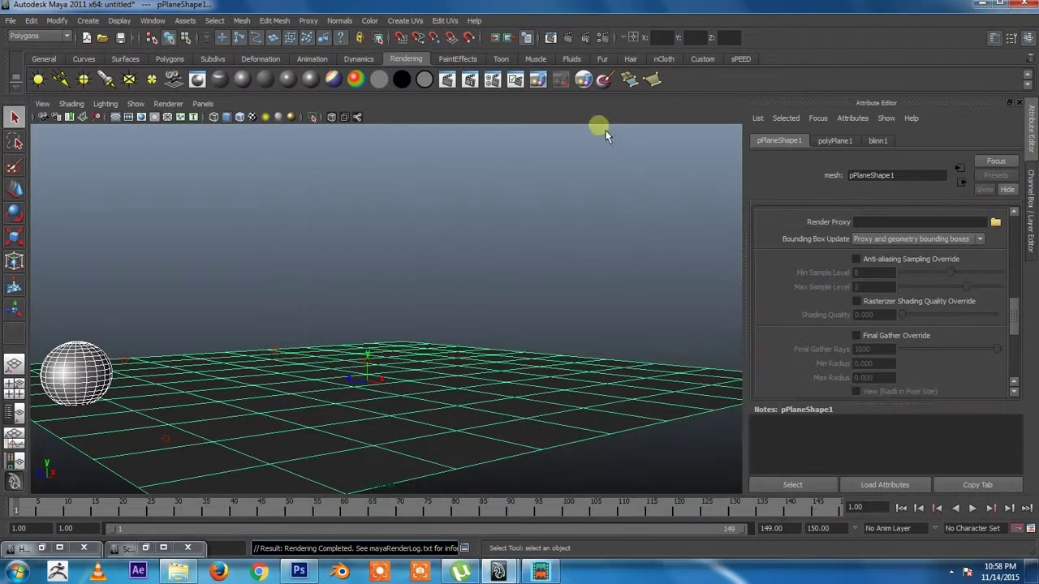
- Set the frame padding to 1 in the Render Settings Common tab
{"action": "left_click", "coordinate": [493, 82]}
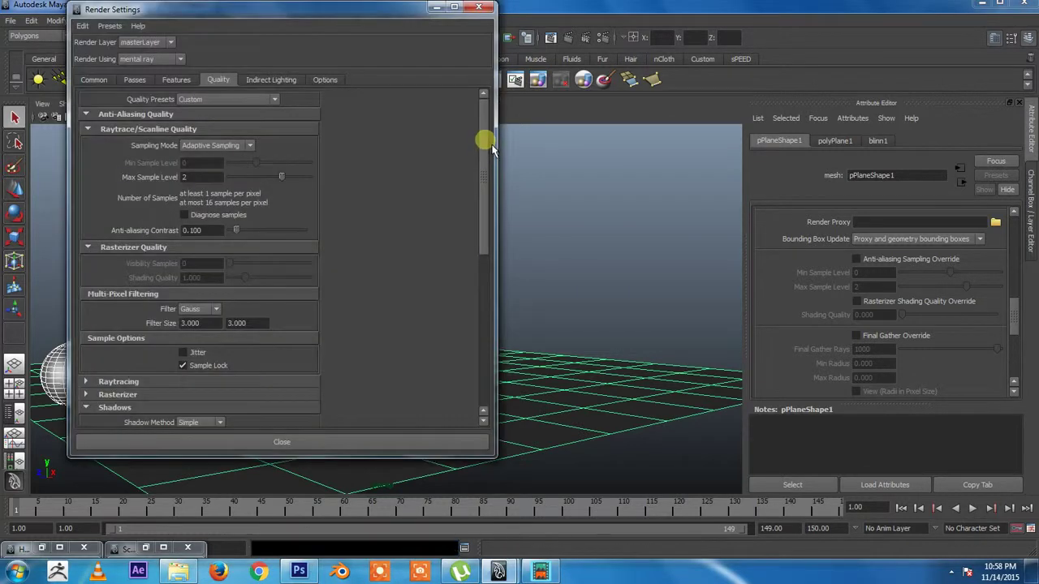
{"action": "mouse_move", "coordinate": [491, 143]}
{"action": "left_mouse_down"}
{"action": "mouse_move", "coordinate": [504, 254]}
{"action": "mouse_move", "coordinate": [505, 140]}
{"action": "left_mouse_up"}
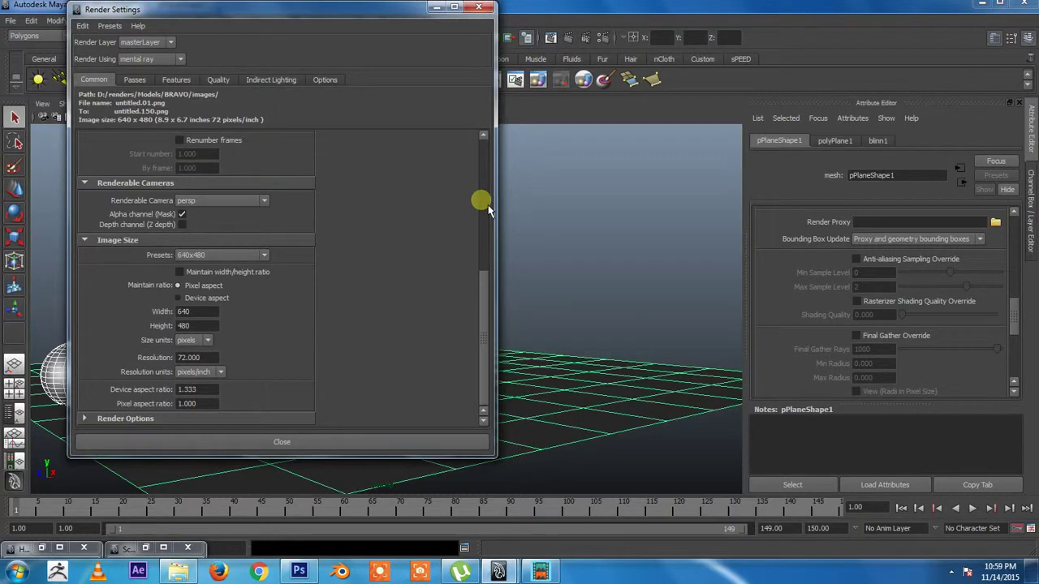
{"action": "mouse_move", "coordinate": [489, 309]}
{"action": "left_mouse_down"}
{"action": "mouse_move", "coordinate": [485, 232]}
{"action": "mouse_move", "coordinate": [500, 216]}
{"action": "mouse_move", "coordinate": [495, 198]}
{"action": "left_mouse_up"}
{"action": "left_click", "coordinate": [203, 247]}
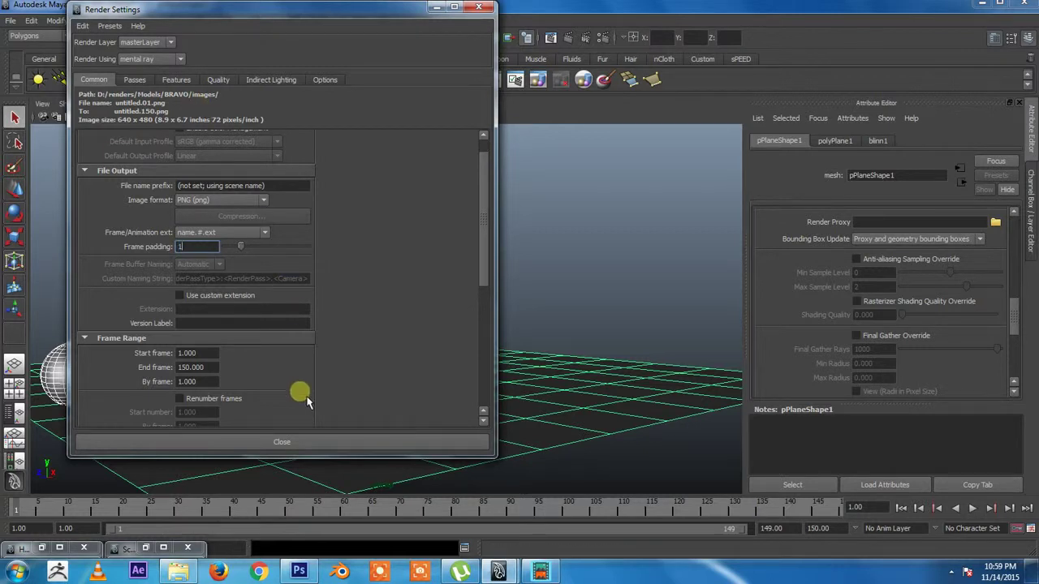
{"action": "scroll", "coordinate": [395, 307], "scroll_direction": "up", "scroll_amount": 1}
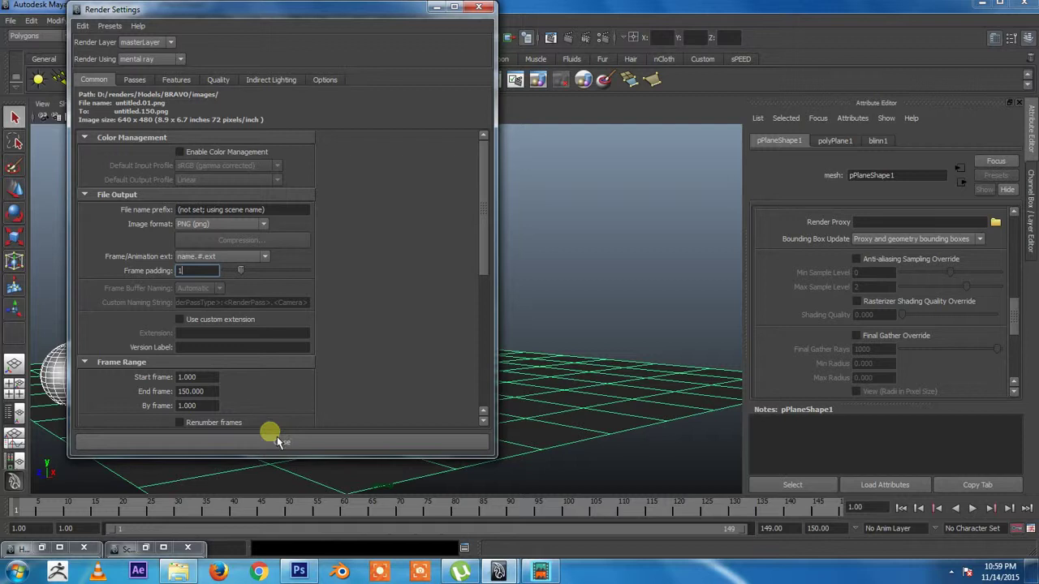
{"action": "left_click", "coordinate": [277, 213]}
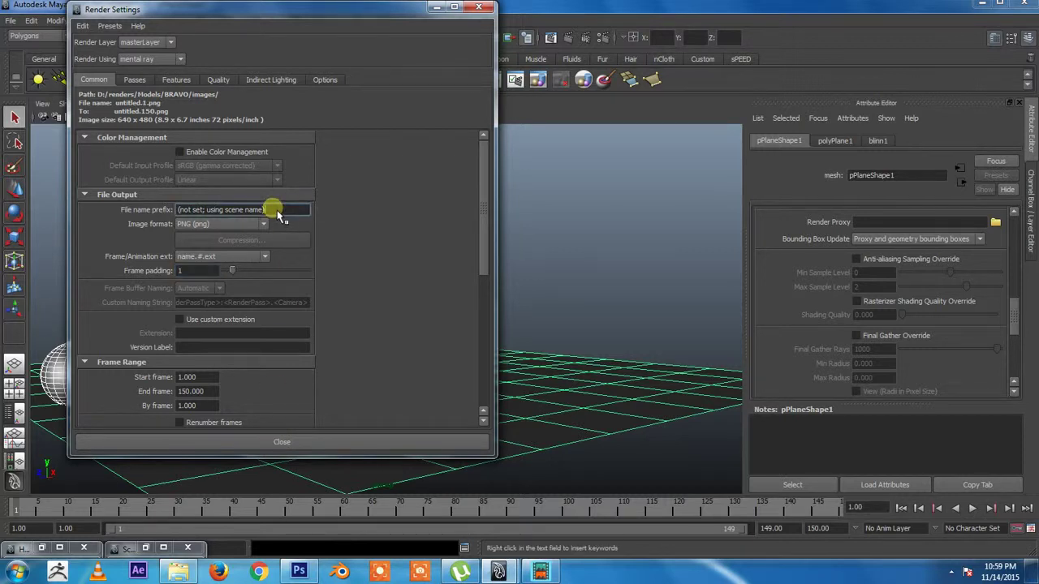
- Set the file name prefix to bouncingball and close Render Settings
{"action": "left_click_drag", "start_coordinate": [277, 212], "coordinate": [151, 209]}
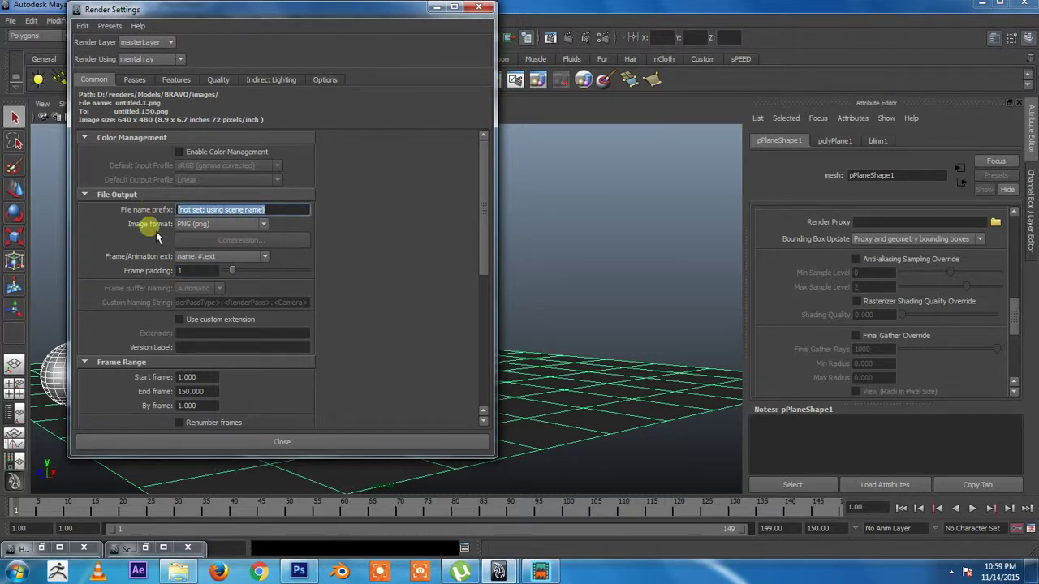
{"action": "type", "text": "bouncingball"}
{"action": "key", "text": "Return"}
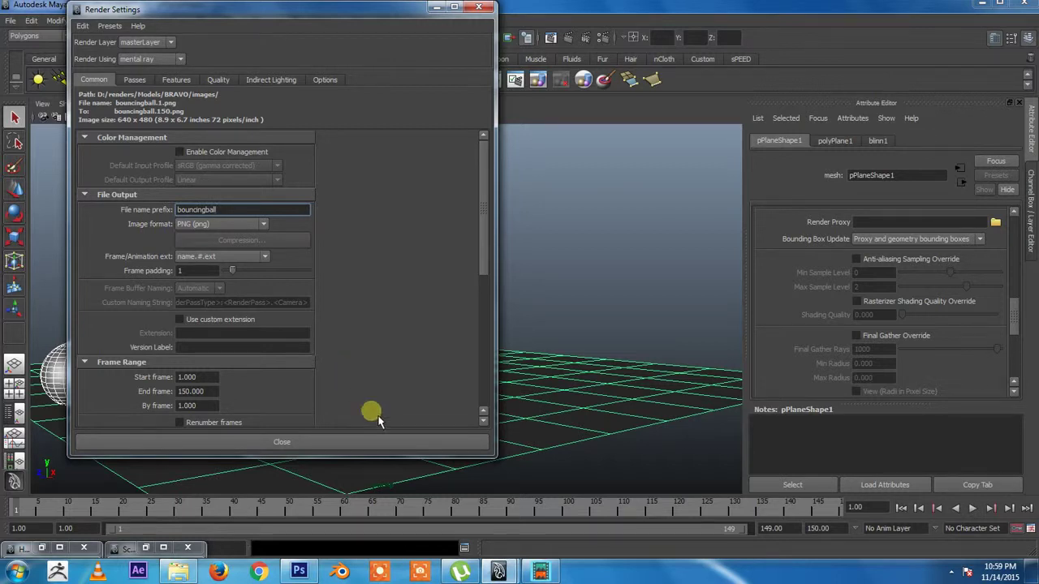
{"action": "left_click", "coordinate": [364, 441]}
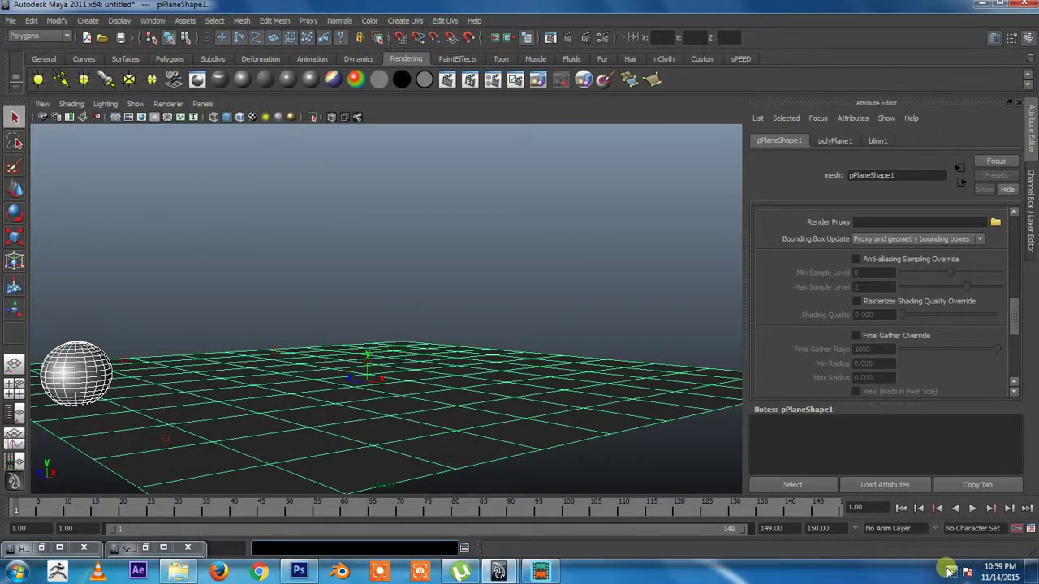
{"action": "left_click", "coordinate": [952, 571]}
{"action": "left_click", "coordinate": [983, 505]}
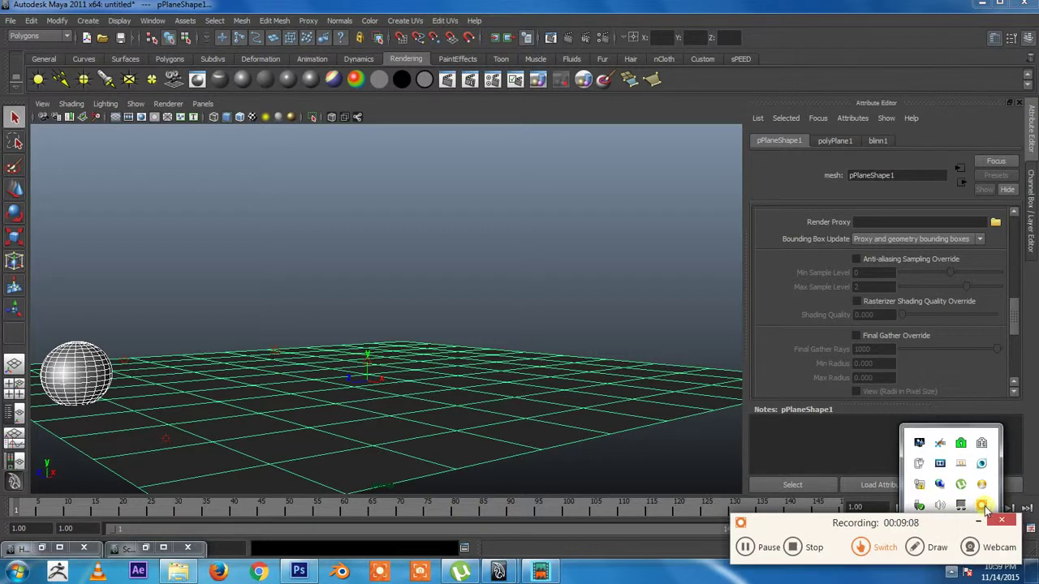